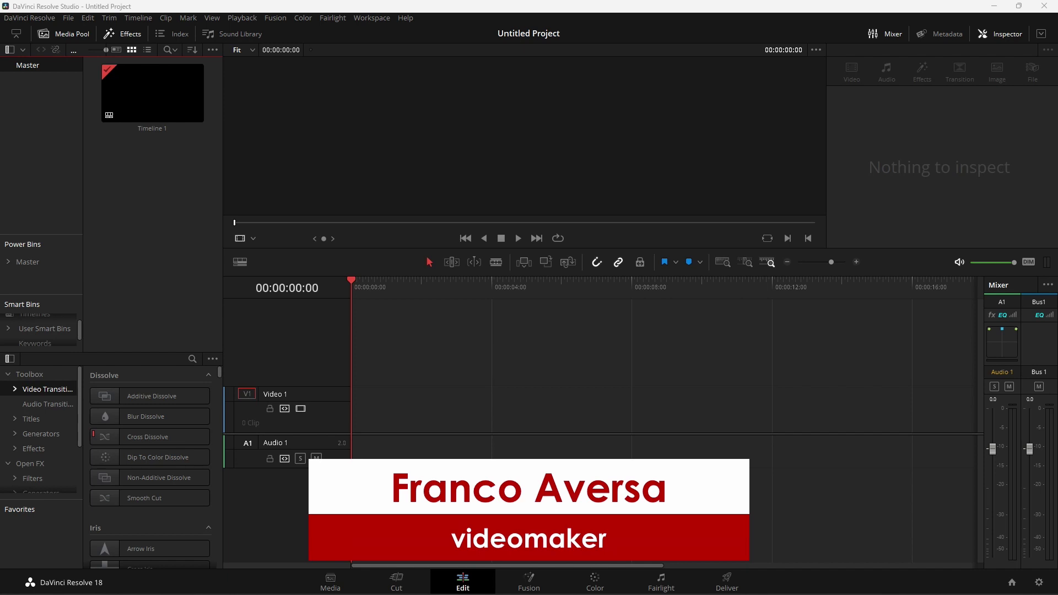
Create a new Fusion Composition in the Media Pool
{"action": "right_click", "coordinate": [156, 204]}
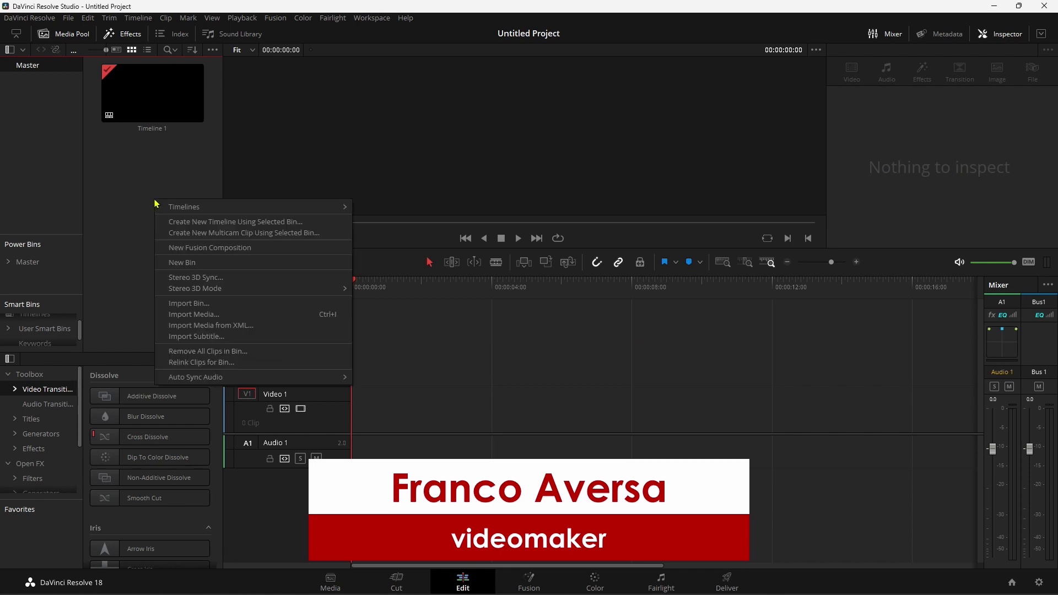
{"action": "left_click", "coordinate": [227, 251]}
{"action": "left_click", "coordinate": [631, 350]}
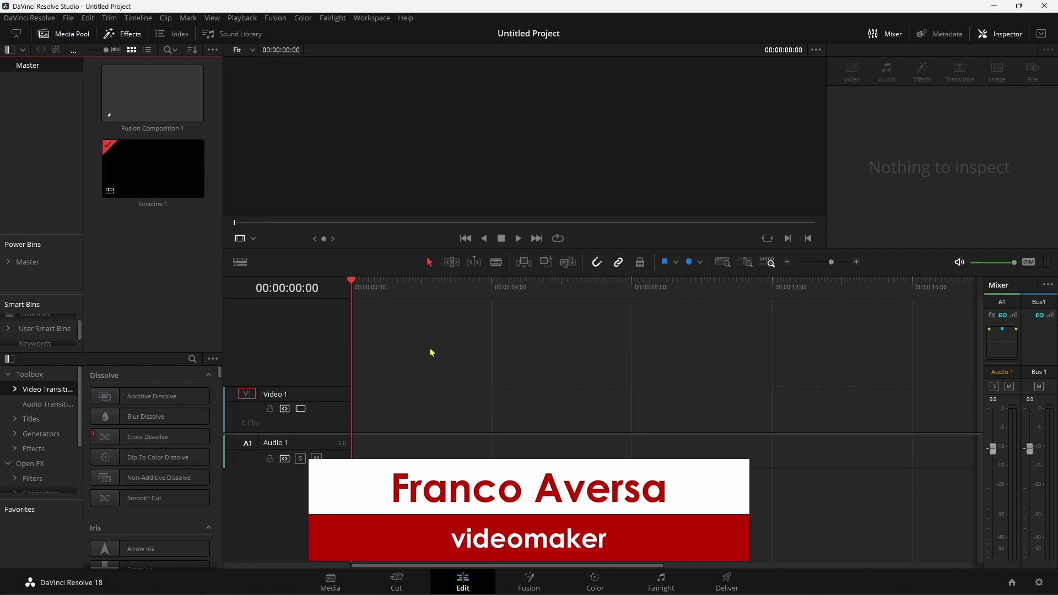
Place Fusion Composition 1 at the start of Video 1 and switch to the Fusion page
{"action": "left_click", "coordinate": [157, 109]}
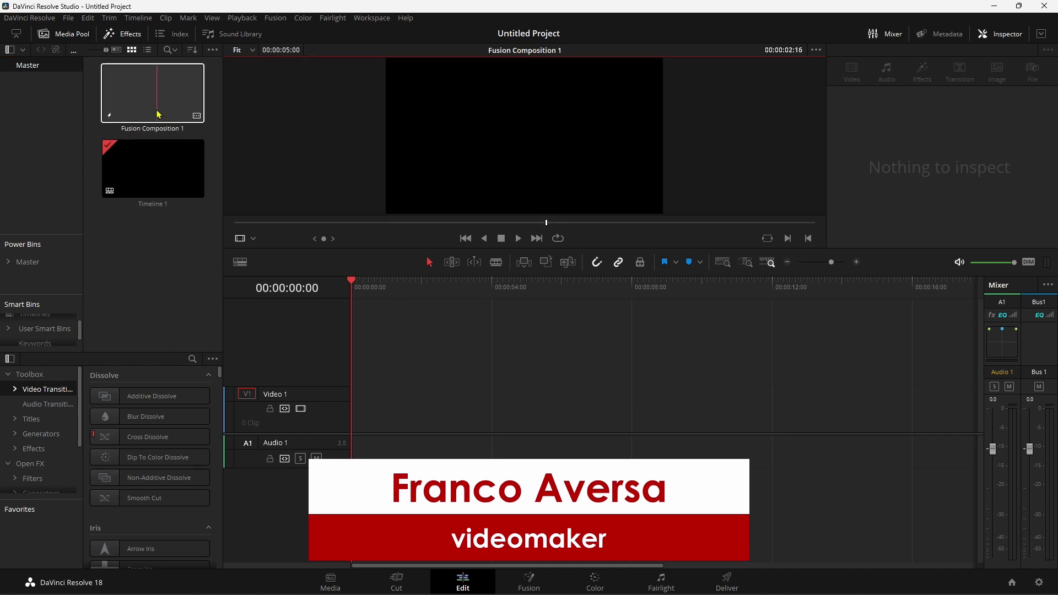
{"action": "left_click_drag", "start_coordinate": [157, 109], "coordinate": [342, 414]}
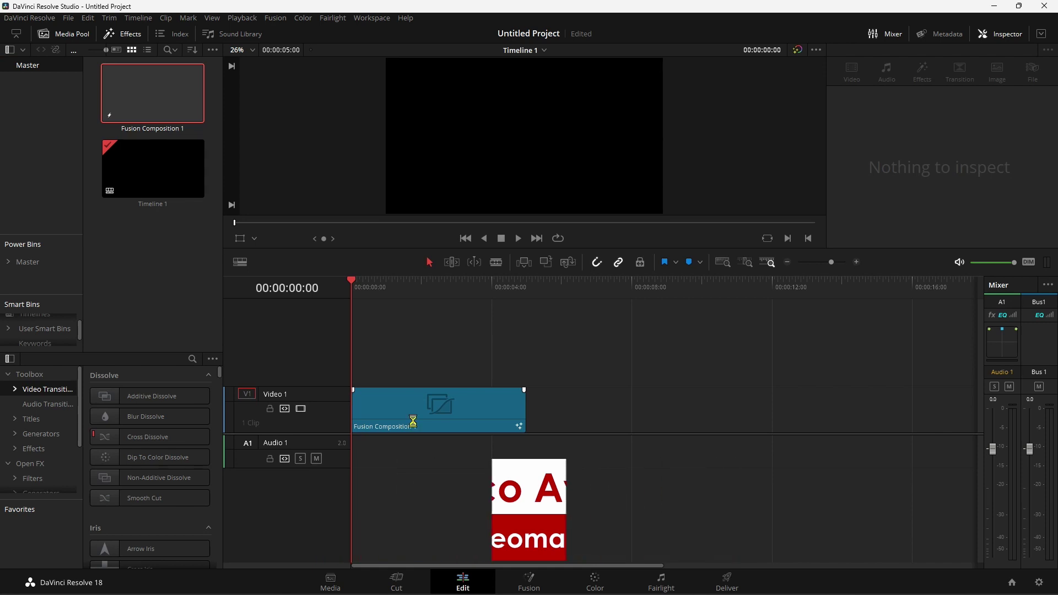
{"action": "left_click", "coordinate": [536, 580]}
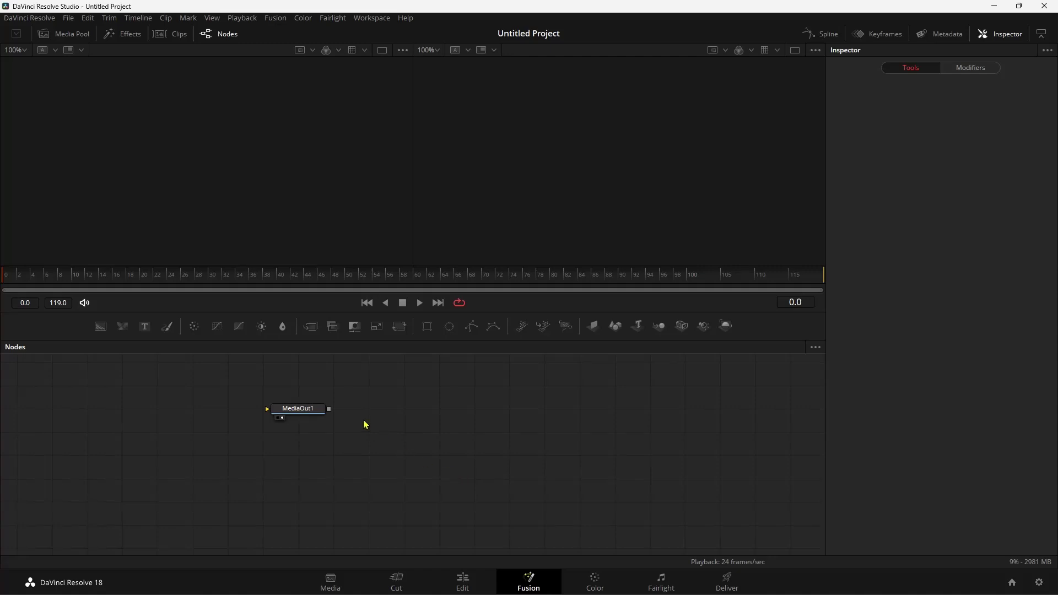
Move MediaOut1 aside and add pEmitter1 feeding pRender1, laid out left to right
{"action": "left_click_drag", "start_coordinate": [302, 419], "coordinate": [655, 467]}
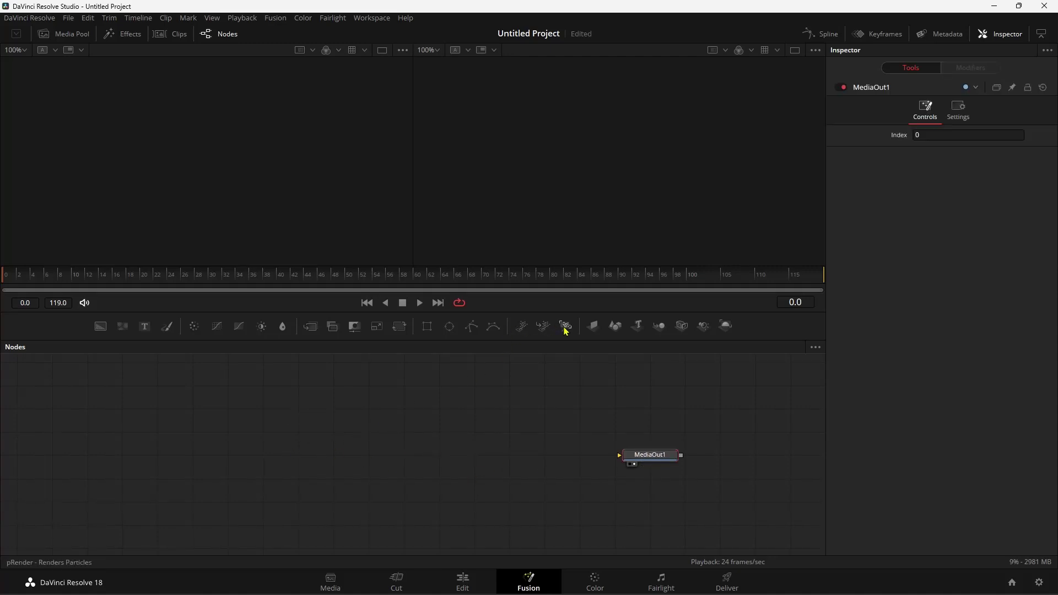
{"action": "left_click", "coordinate": [521, 327]}
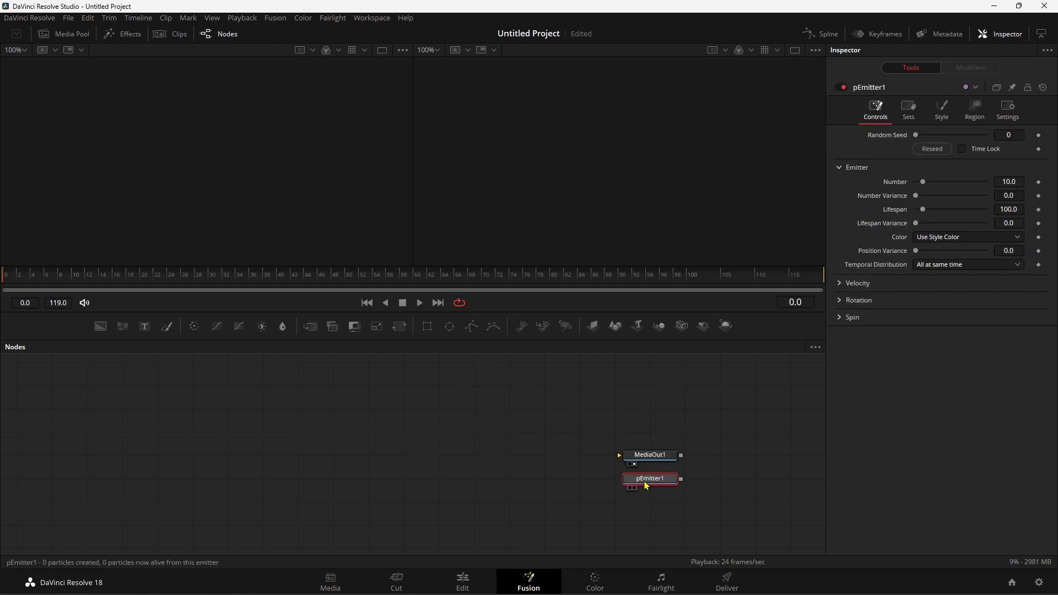
{"action": "left_click_drag", "start_coordinate": [646, 485], "coordinate": [244, 403]}
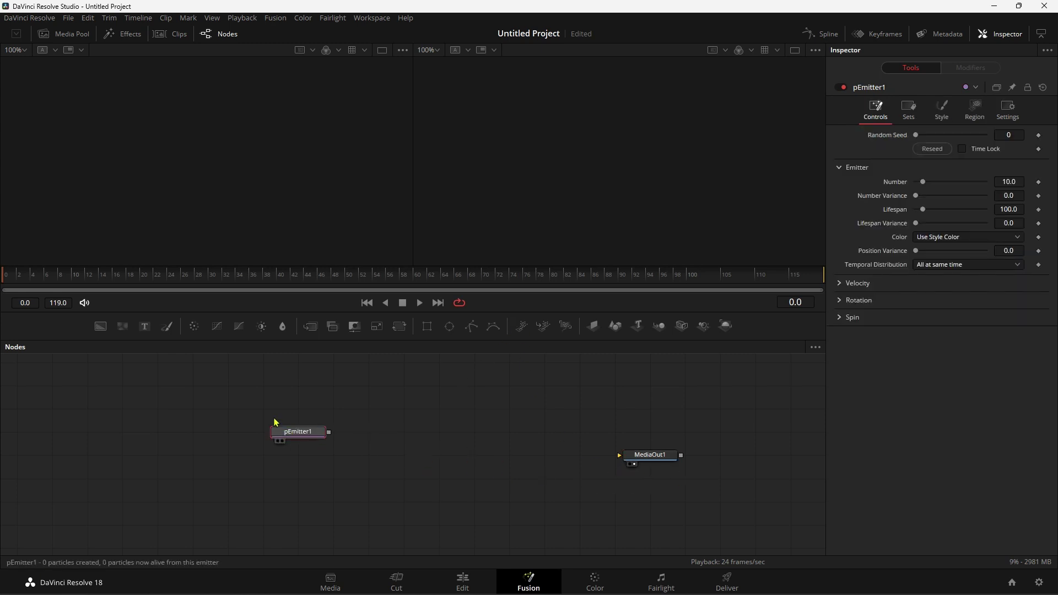
{"action": "left_click", "coordinate": [565, 325]}
{"action": "left_click_drag", "start_coordinate": [332, 392], "coordinate": [447, 390]}
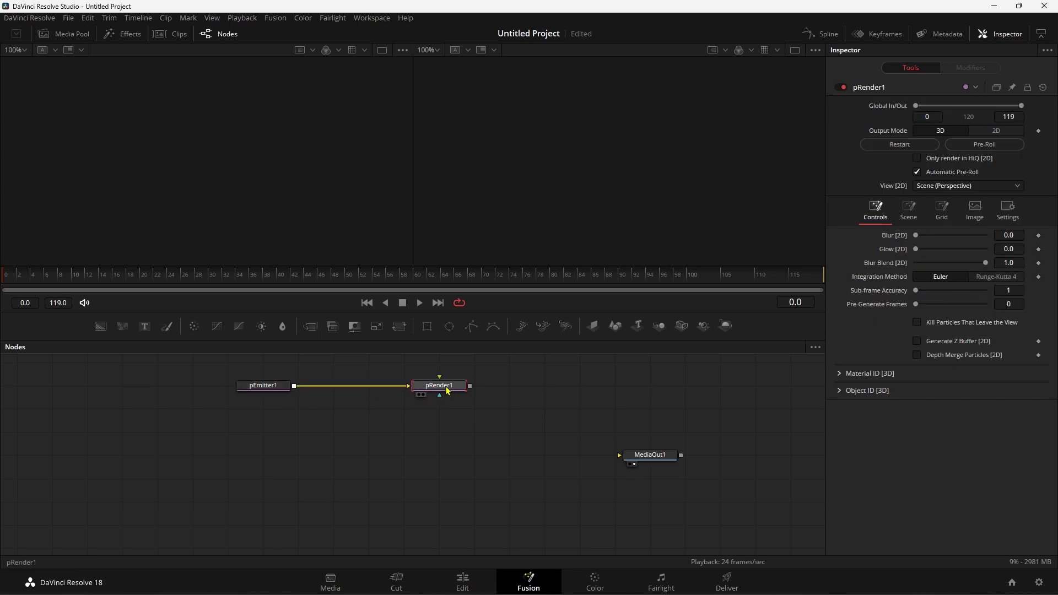
{"action": "left_click_drag", "start_coordinate": [269, 391], "coordinate": [199, 392]}
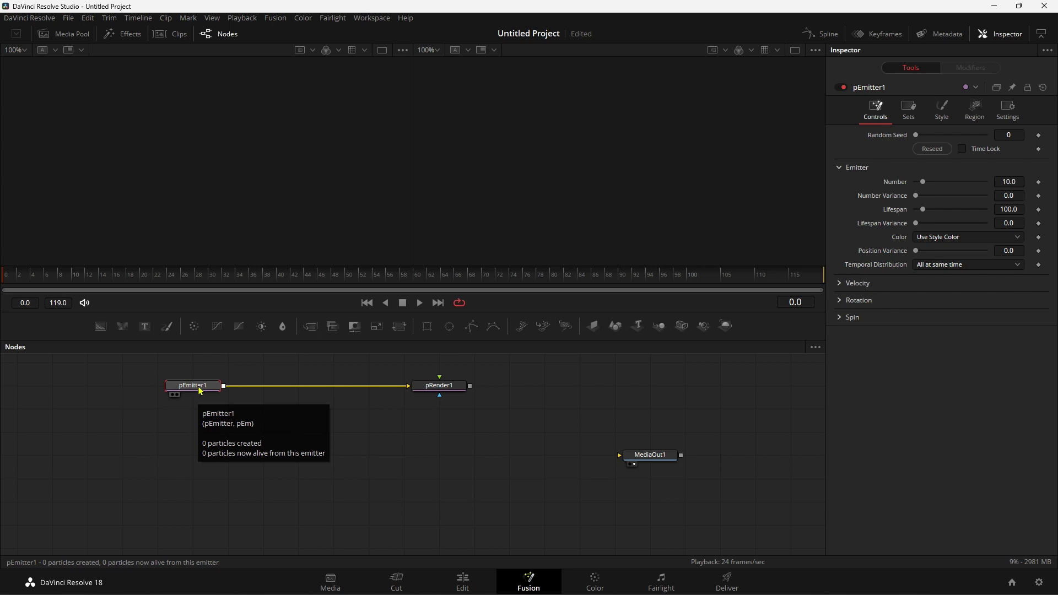
Insert a pFlock node via tool search and place pFlock1 between pEmitter1 and pRender1
{"action": "key", "text": "shift+space"}
{"action": "type", "text": "turb"}
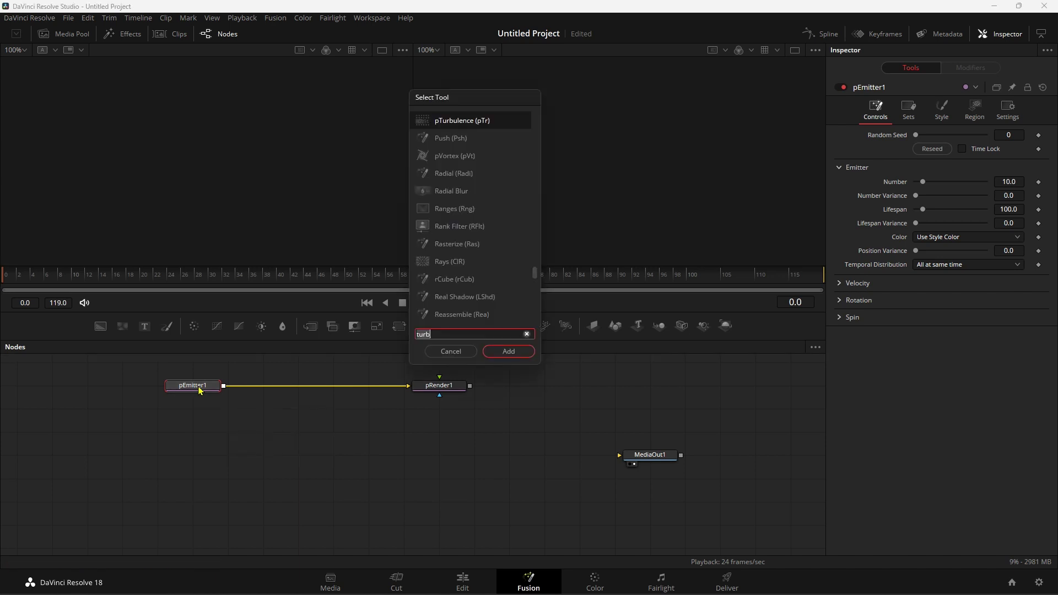
{"action": "key", "text": "BackSpace"}
{"action": "key", "text": "BackSpace"}
{"action": "key", "text": "BackSpace"}
{"action": "type", "text": "p"}
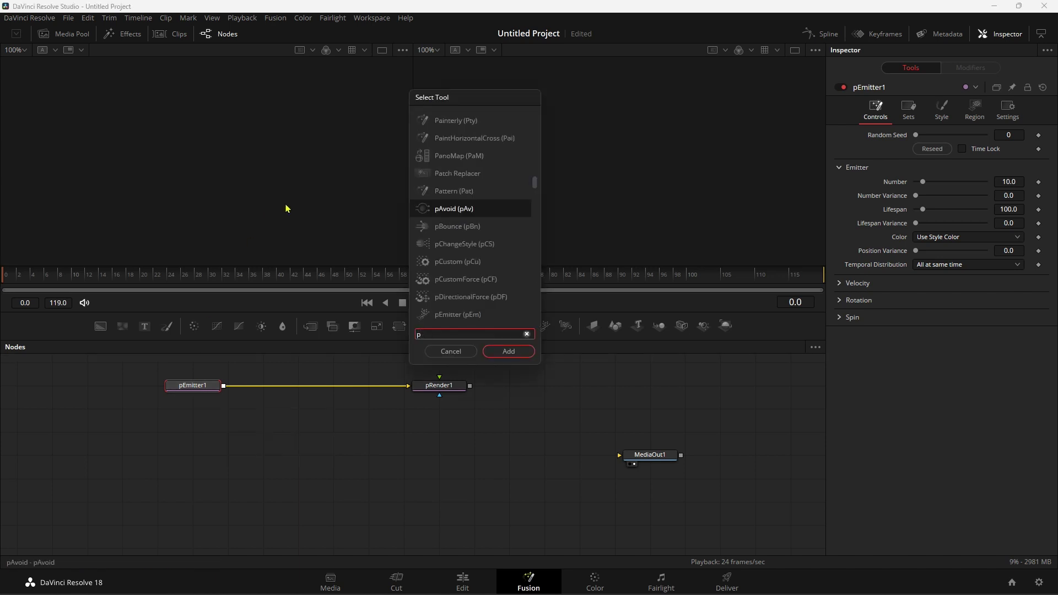
{"action": "type", "text": "fl"}
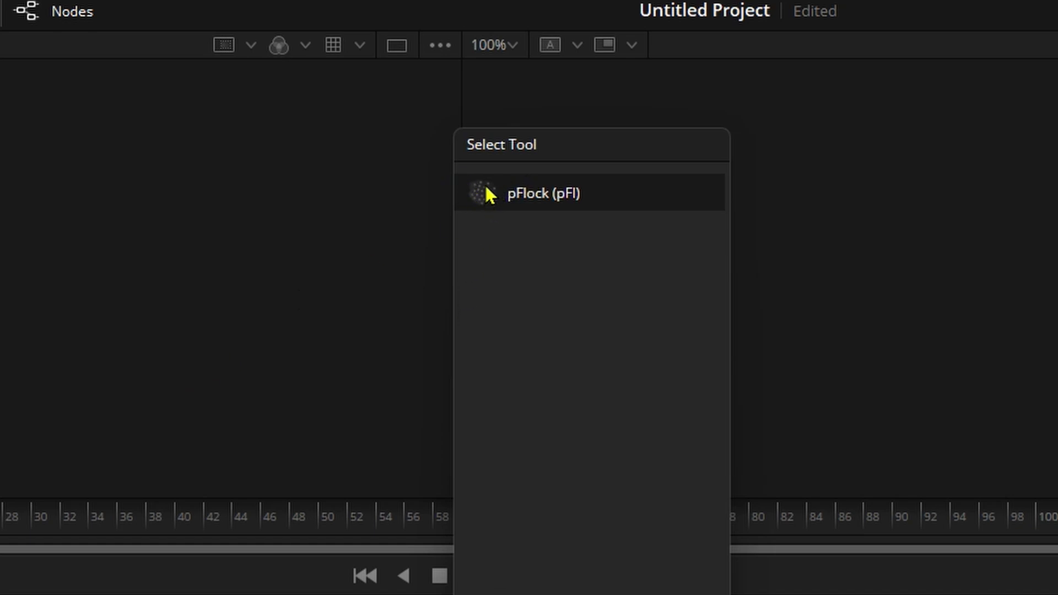
{"action": "key", "text": "Return"}
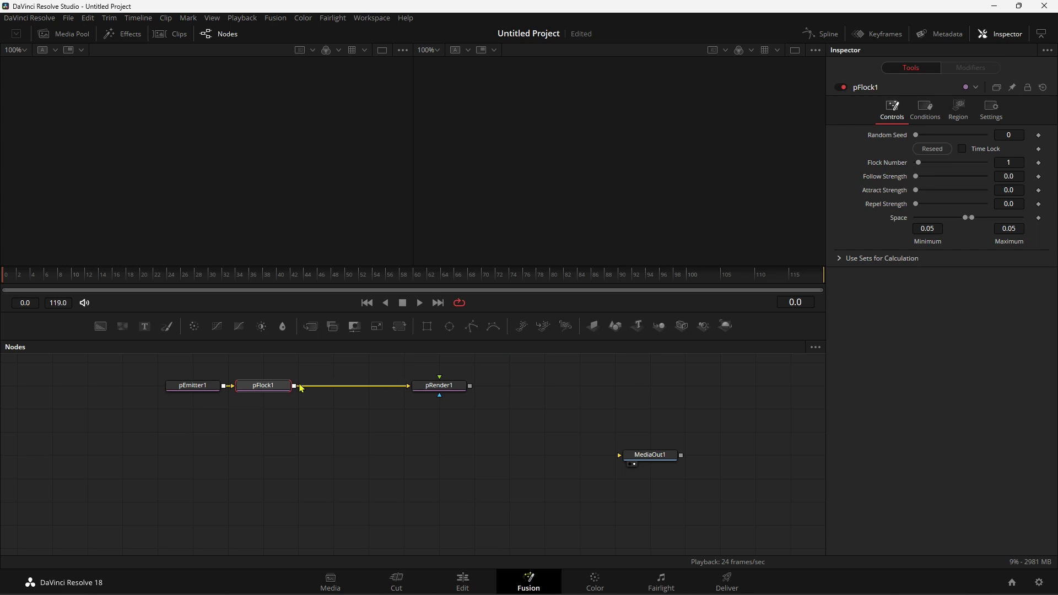
{"action": "left_click_drag", "start_coordinate": [287, 386], "coordinate": [321, 386]}
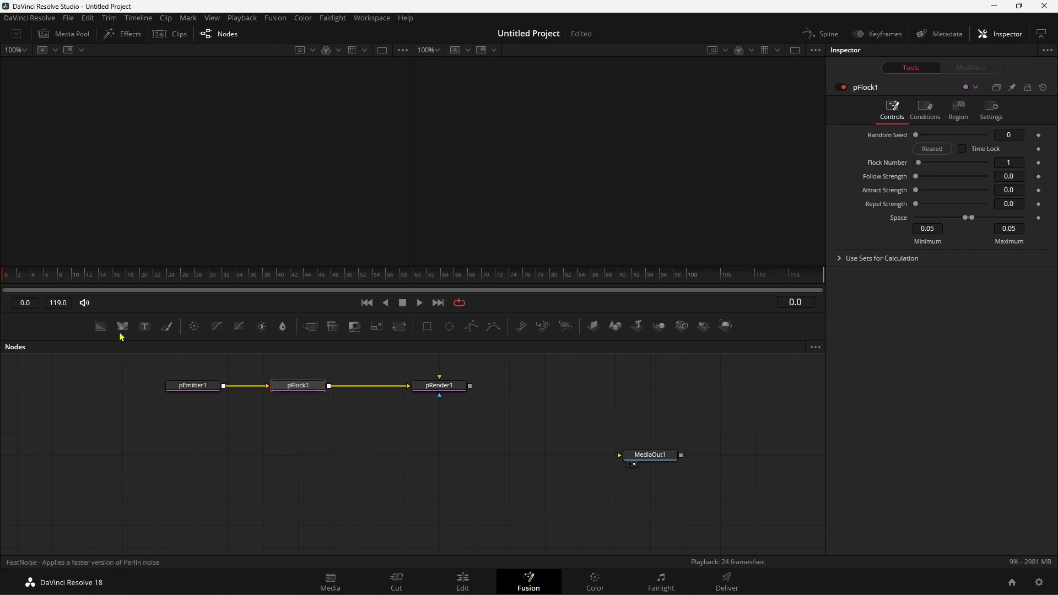
Add Background1 and merge pRender1's particles over it through Merge1 into MediaOut1
{"action": "mouse_move", "coordinate": [123, 326]}
{"action": "left_mouse_down"}
{"action": "mouse_move", "coordinate": [193, 455]}
{"action": "mouse_move", "coordinate": [626, 461]}
{"action": "left_mouse_up"}
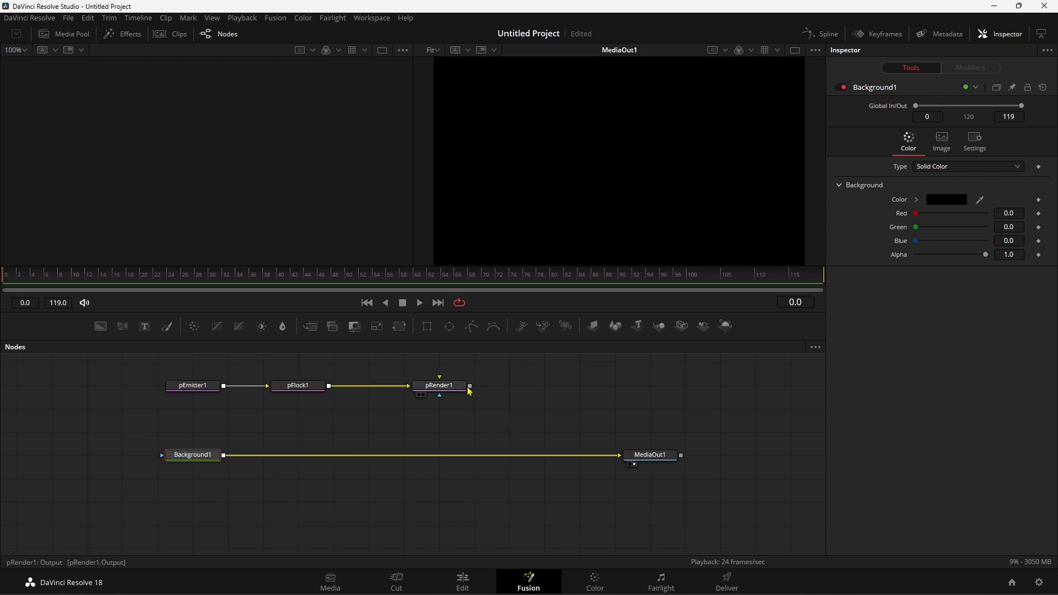
{"action": "left_click_drag", "start_coordinate": [470, 386], "coordinate": [230, 459]}
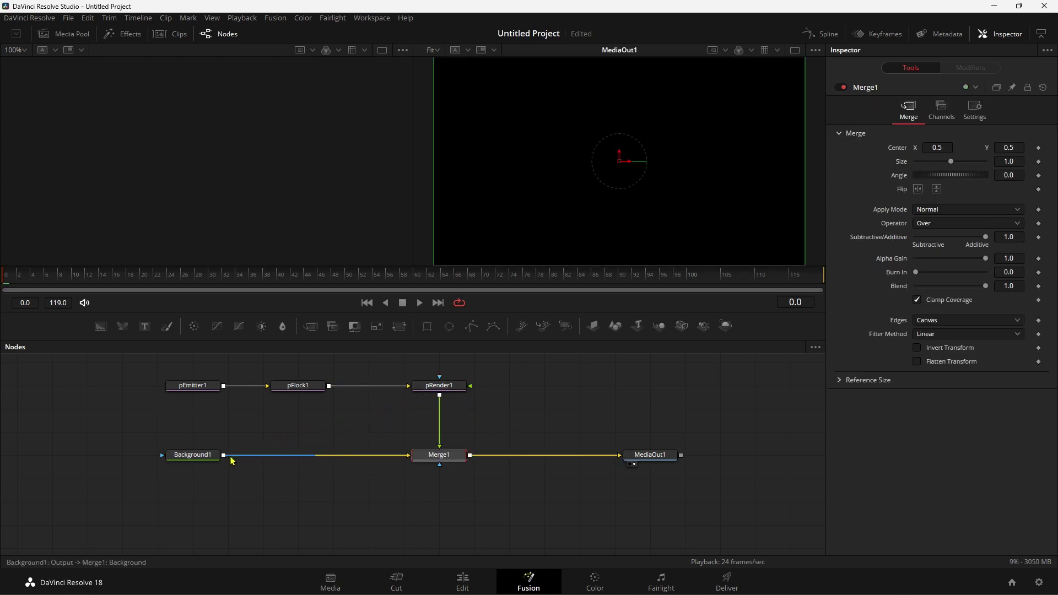
{"action": "left_click", "coordinate": [184, 393]}
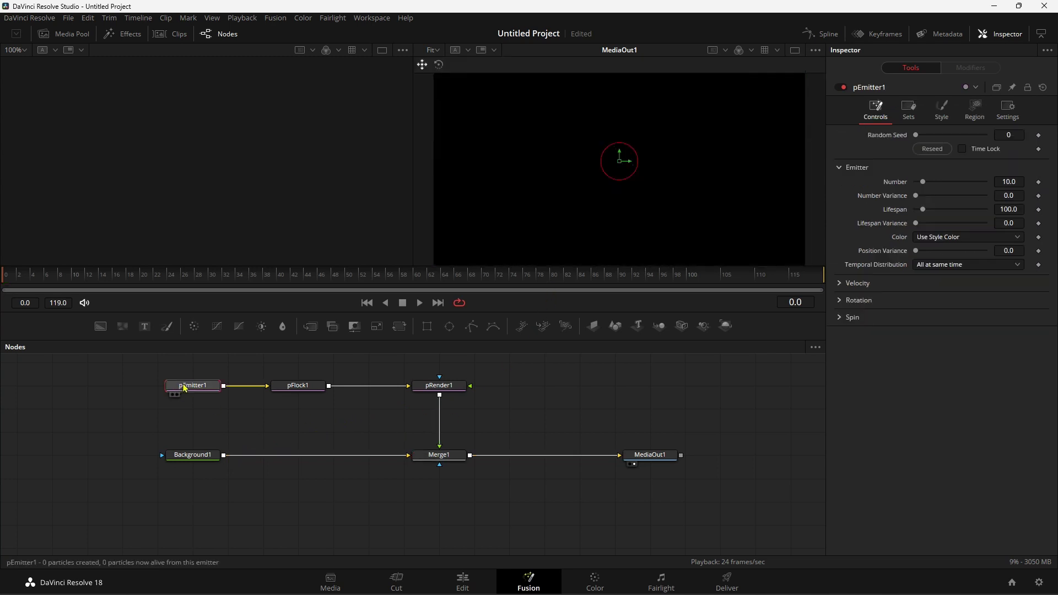
Set pEmitter1's particle Style to Blob with Size 2.0
{"action": "left_click", "coordinate": [945, 117]}
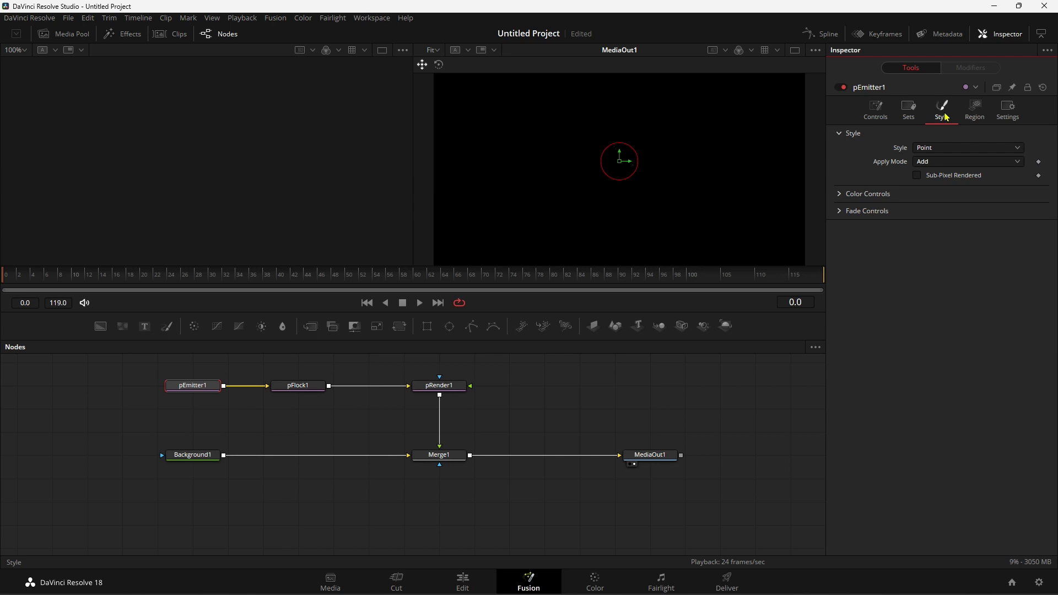
{"action": "left_click", "coordinate": [944, 149]}
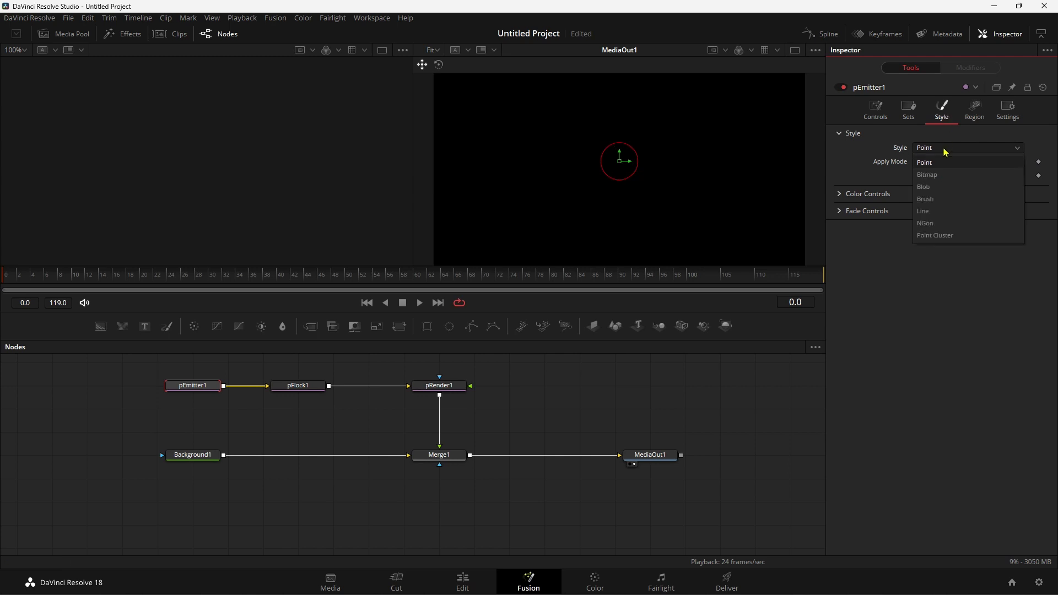
{"action": "left_click", "coordinate": [935, 187]}
{"action": "left_click", "coordinate": [840, 198]}
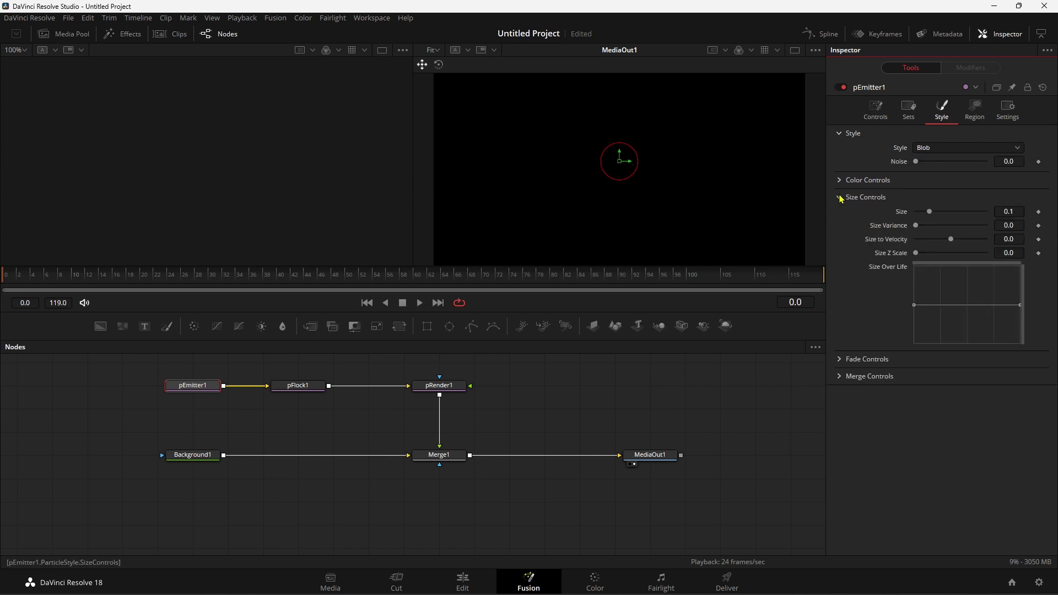
{"action": "left_click_drag", "start_coordinate": [928, 211], "coordinate": [986, 213]}
{"action": "left_click", "coordinate": [1003, 211]}
{"action": "key", "text": "Tab"}
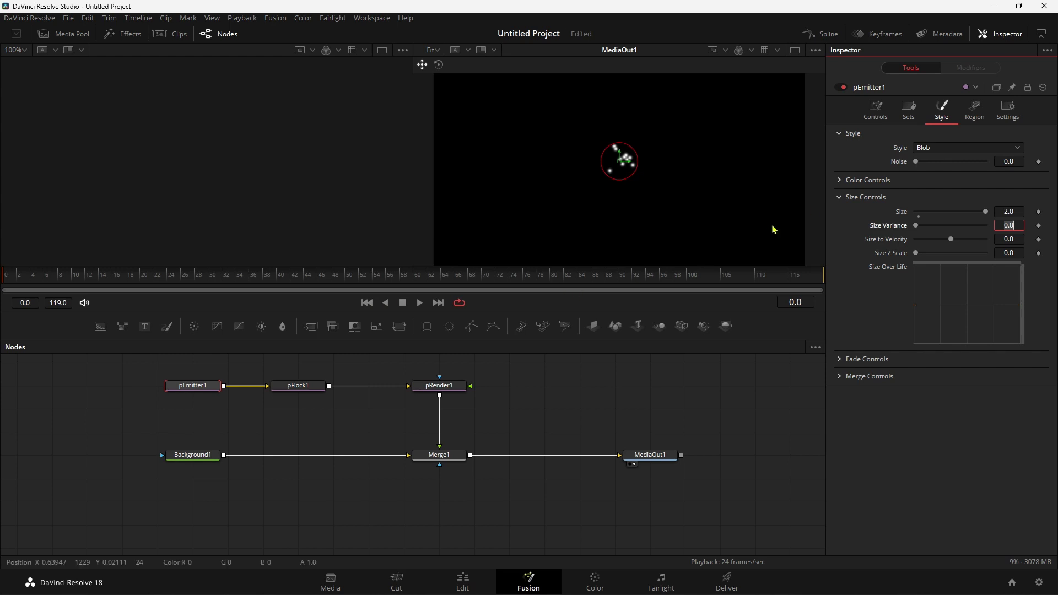
Keyframe pEmitter1's Number at 4 on frame 0 and 0 from frame 1
{"action": "left_click", "coordinate": [879, 117]}
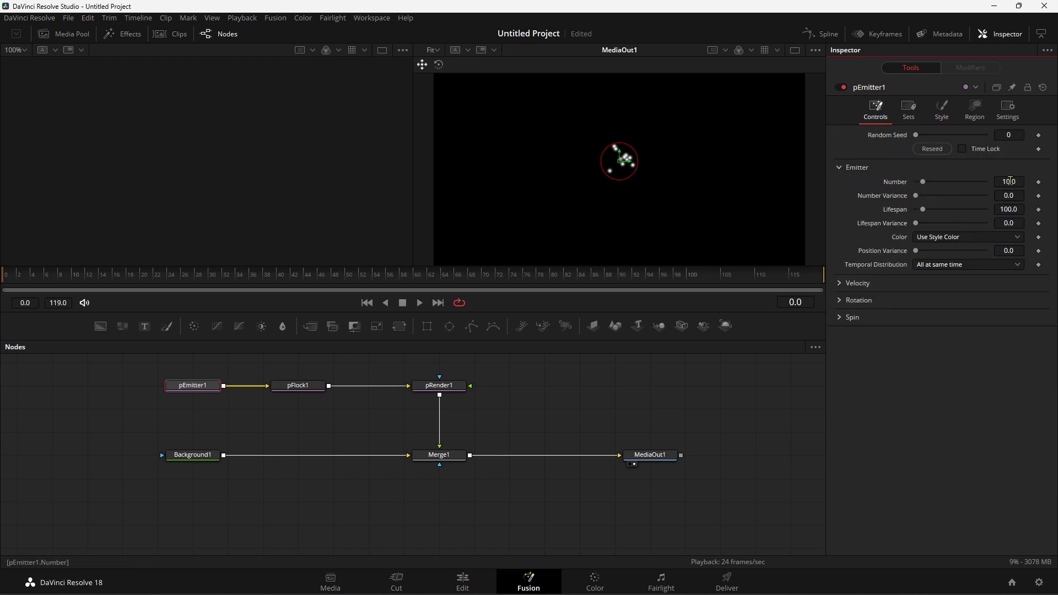
{"action": "left_click_drag", "start_coordinate": [1010, 182], "coordinate": [1017, 181]}
{"action": "key", "text": "Tab"}
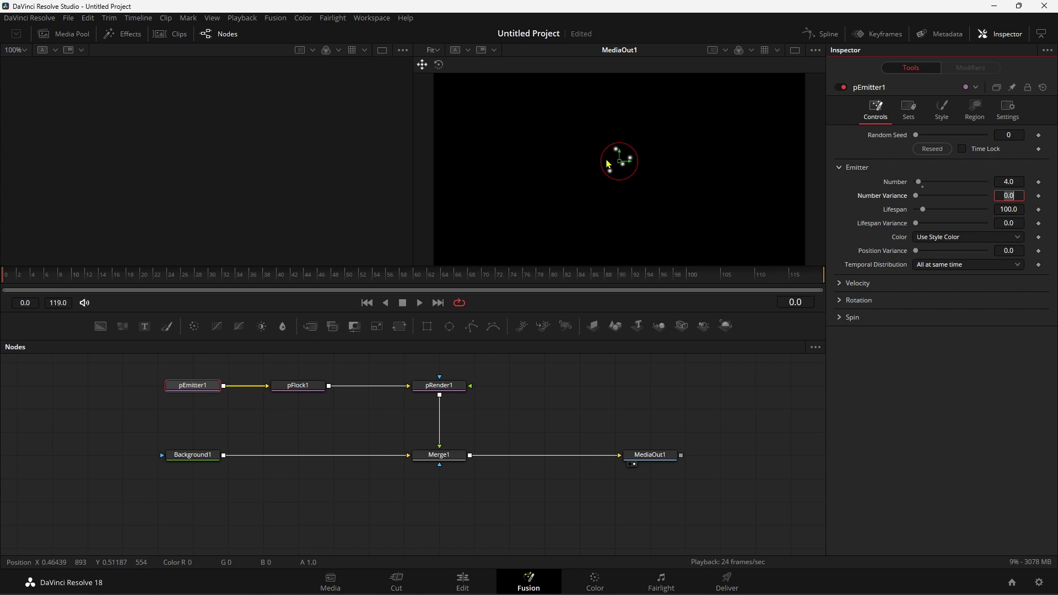
{"action": "left_click", "coordinate": [1038, 183]}
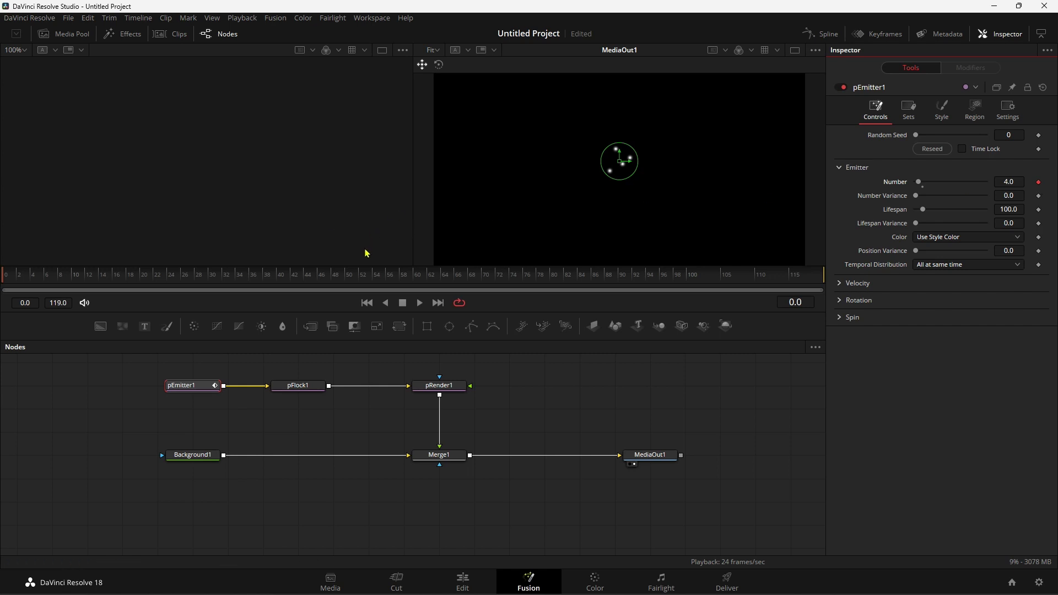
{"action": "key", "text": "Right"}
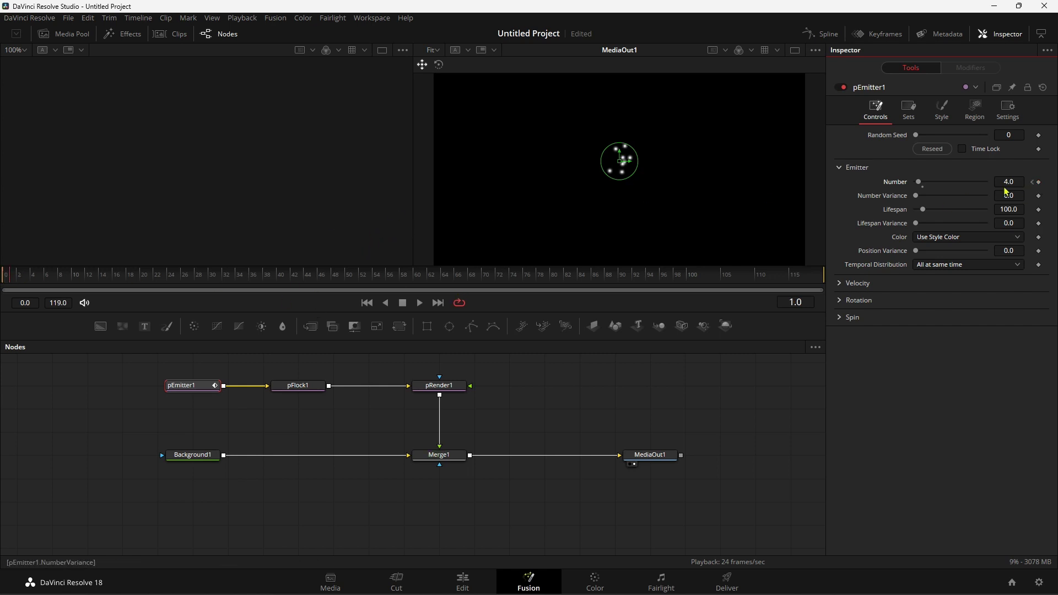
{"action": "left_click", "coordinate": [1017, 181]}
{"action": "key", "text": "Return"}
{"action": "left_click", "coordinate": [306, 385]}
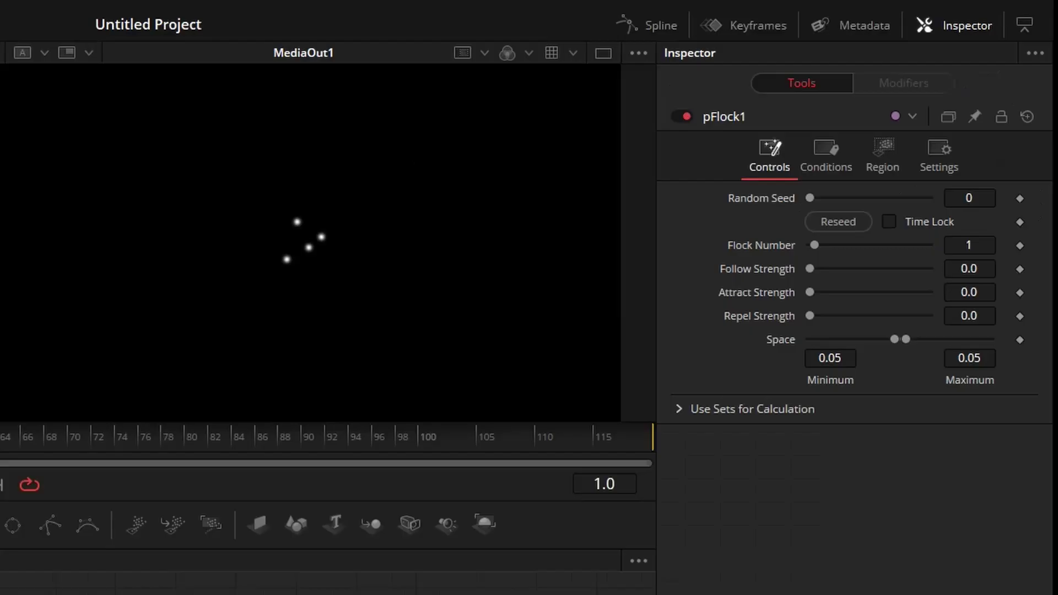
Bypass pFlock1, preview the four particles playing, and select pEmitter1
{"action": "left_click", "coordinate": [683, 116]}
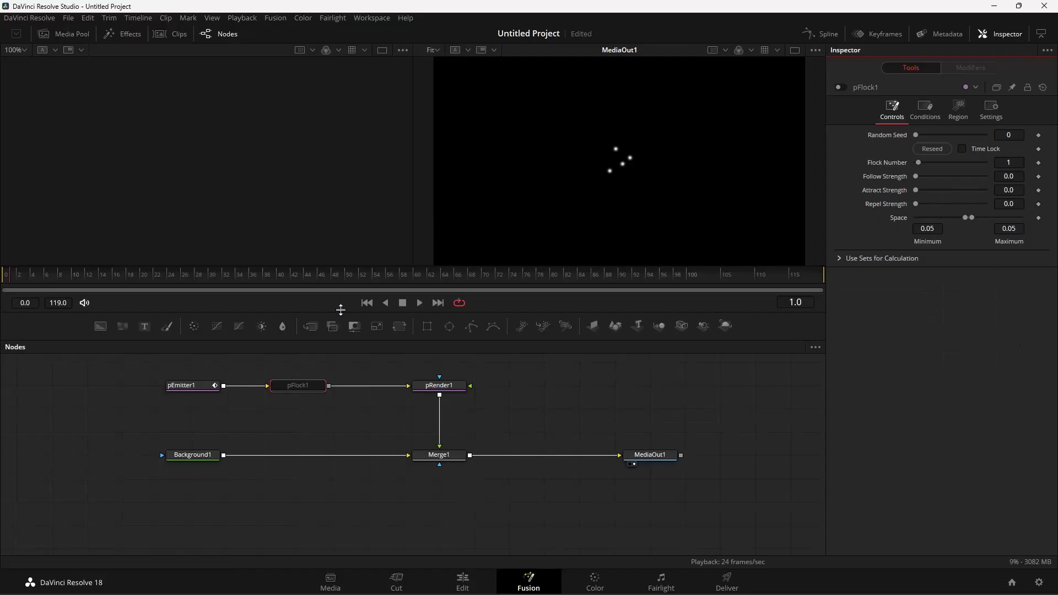
{"action": "left_click", "coordinate": [419, 303]}
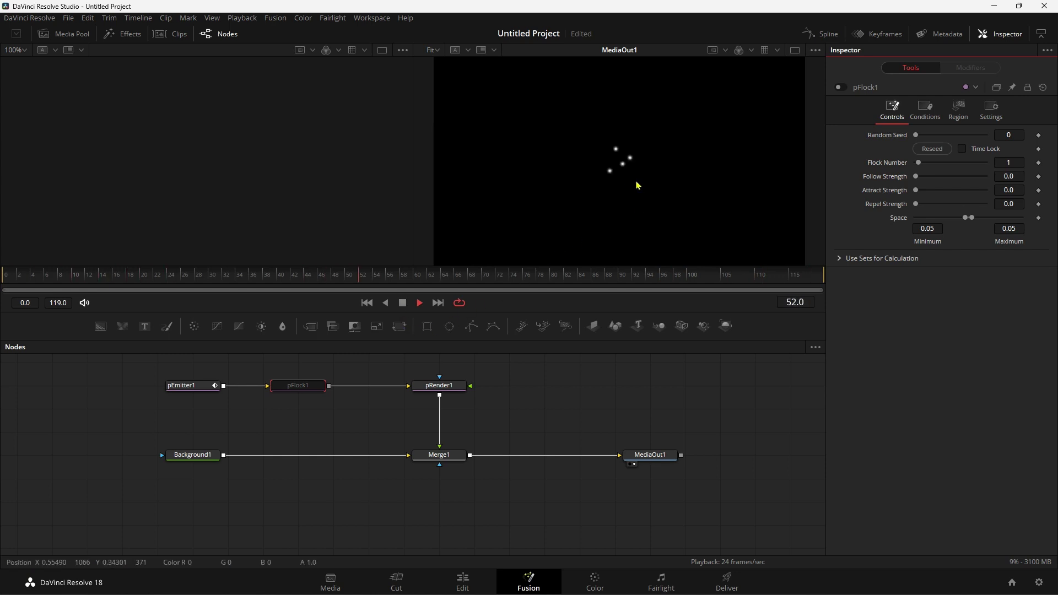
{"action": "left_click", "coordinate": [403, 302]}
{"action": "left_click", "coordinate": [182, 391]}
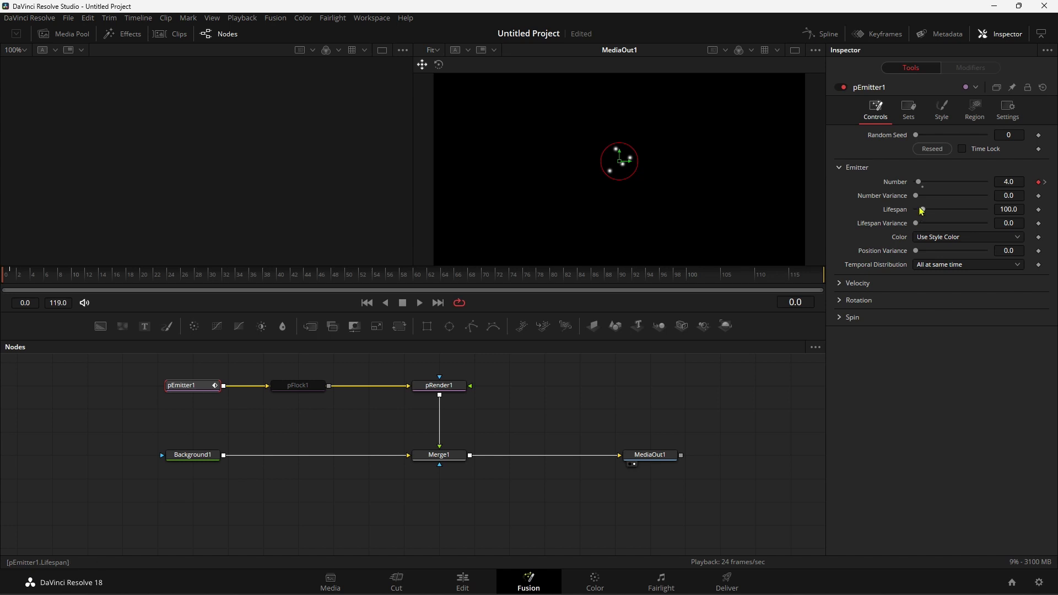
Raise pEmitter1's Lifespan to 921 frames and preview from frame 0
{"action": "left_click_drag", "start_coordinate": [923, 210], "coordinate": [979, 210]}
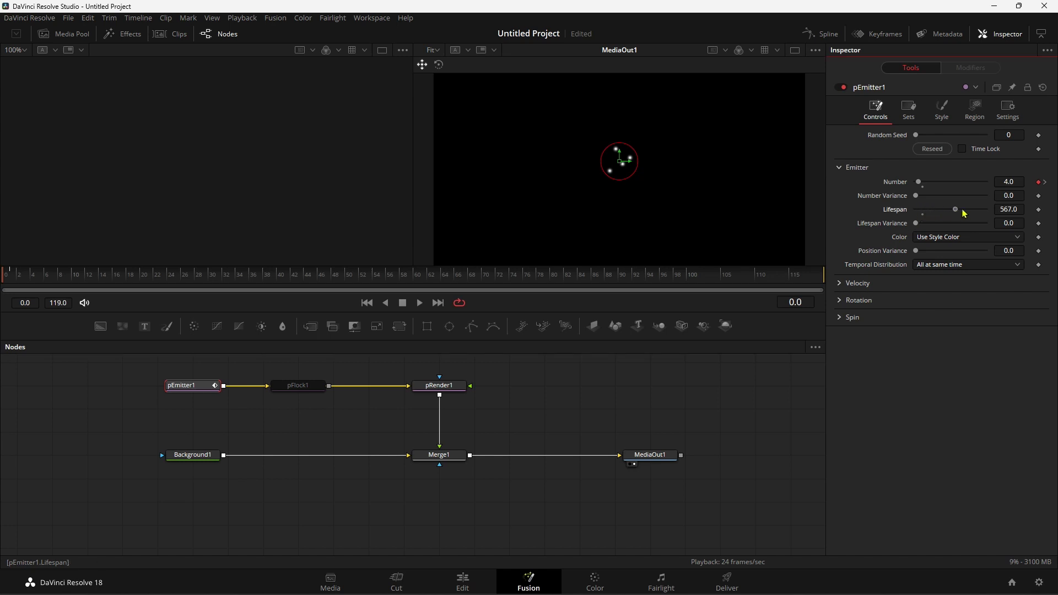
{"action": "left_click", "coordinate": [420, 302]}
{"action": "left_click", "coordinate": [419, 303]}
{"action": "left_click", "coordinate": [367, 302]}
Set the emitter Velocity to 0.057 and preview the particles drifting
{"action": "left_click", "coordinate": [842, 283]}
{"action": "left_click", "coordinate": [998, 296]}
{"action": "type", "text": "0.005"}
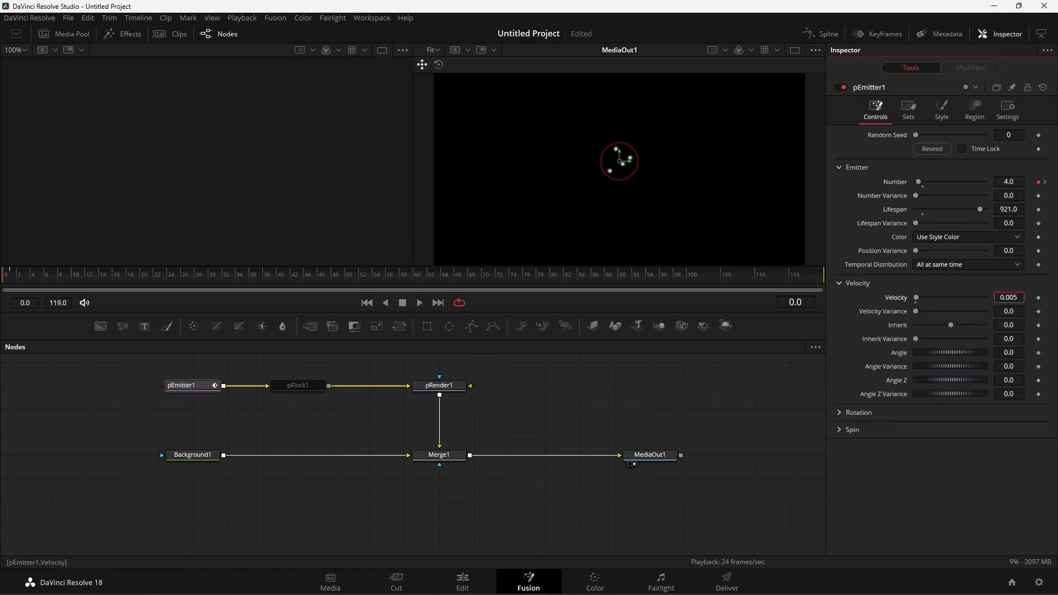
{"action": "left_click_drag", "start_coordinate": [1008, 297], "coordinate": [1014, 297]}
{"action": "left_click", "coordinate": [419, 302]}
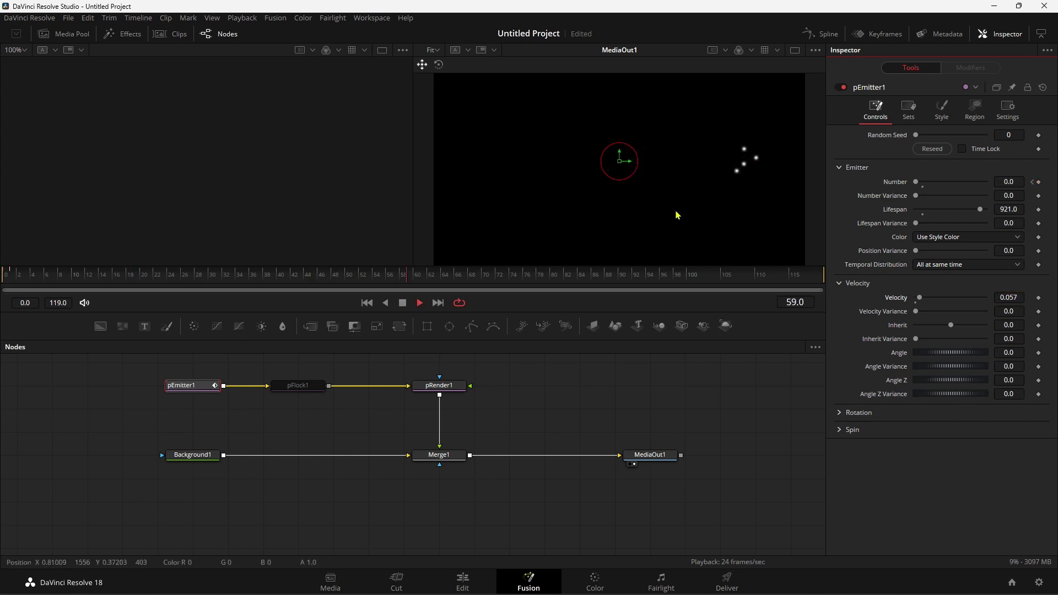
{"action": "left_click", "coordinate": [403, 302]}
Reposition the emitter region to X Offset -0.222, Y Offset -0.042 and preview
{"action": "left_click", "coordinate": [366, 302]}
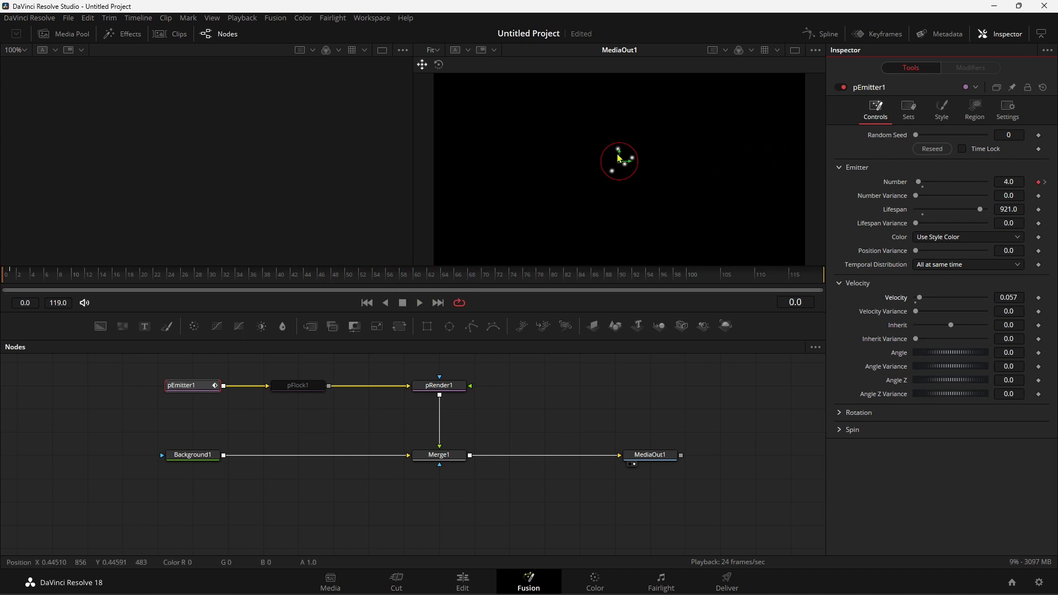
{"action": "left_click_drag", "start_coordinate": [616, 167], "coordinate": [507, 171]}
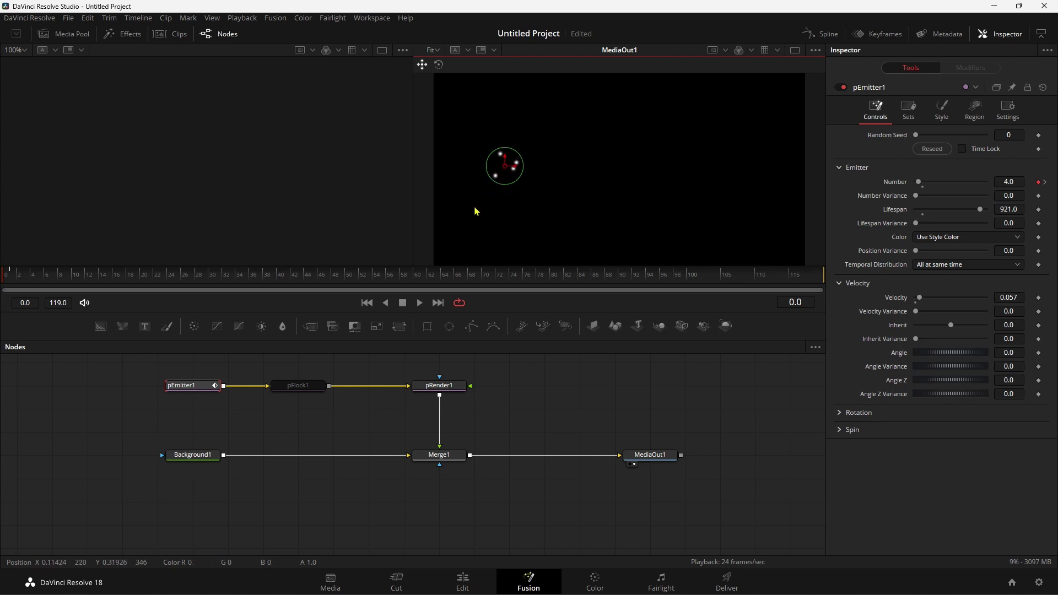
{"action": "left_click", "coordinate": [971, 110]}
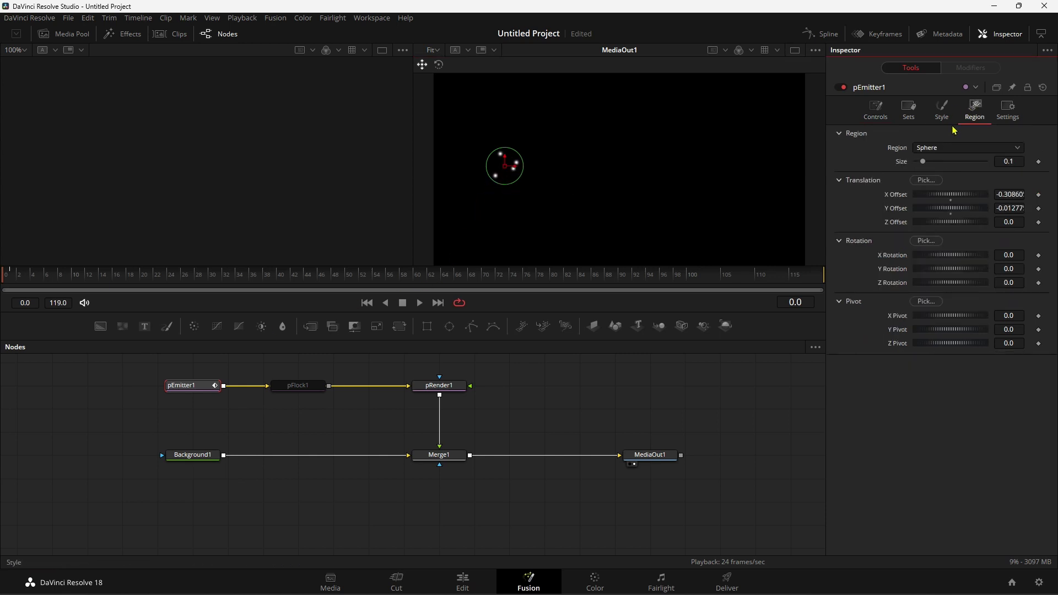
{"action": "left_click_drag", "start_coordinate": [943, 195], "coordinate": [939, 210]}
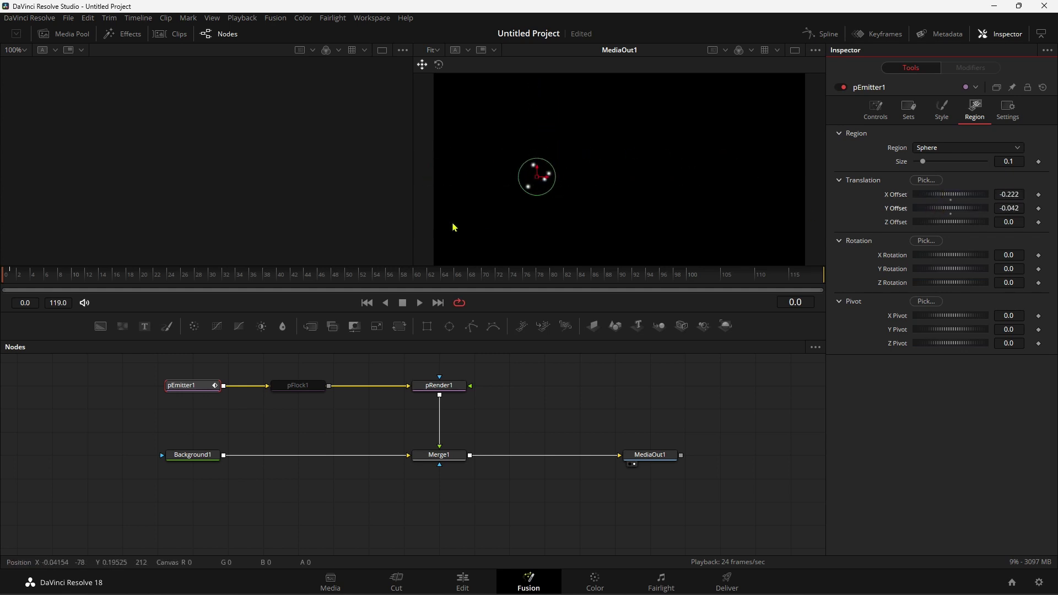
{"action": "left_click", "coordinate": [419, 303]}
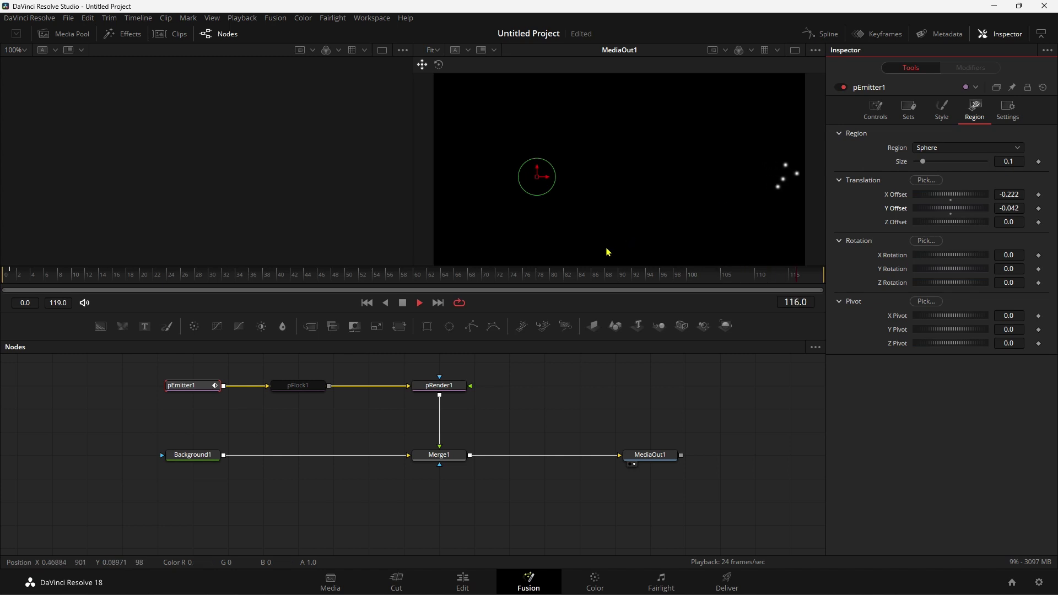
{"action": "left_click", "coordinate": [402, 302]}
Turn pFlock1 back on so flocking applies, then save the project with Ctrl+S
{"action": "left_click", "coordinate": [366, 303]}
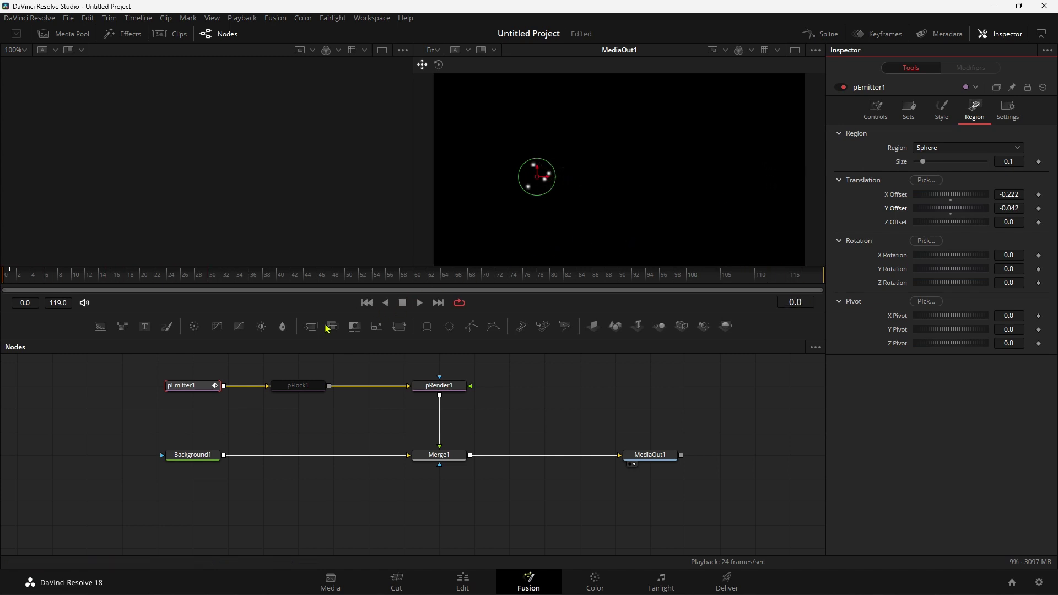
{"action": "left_click", "coordinate": [283, 385]}
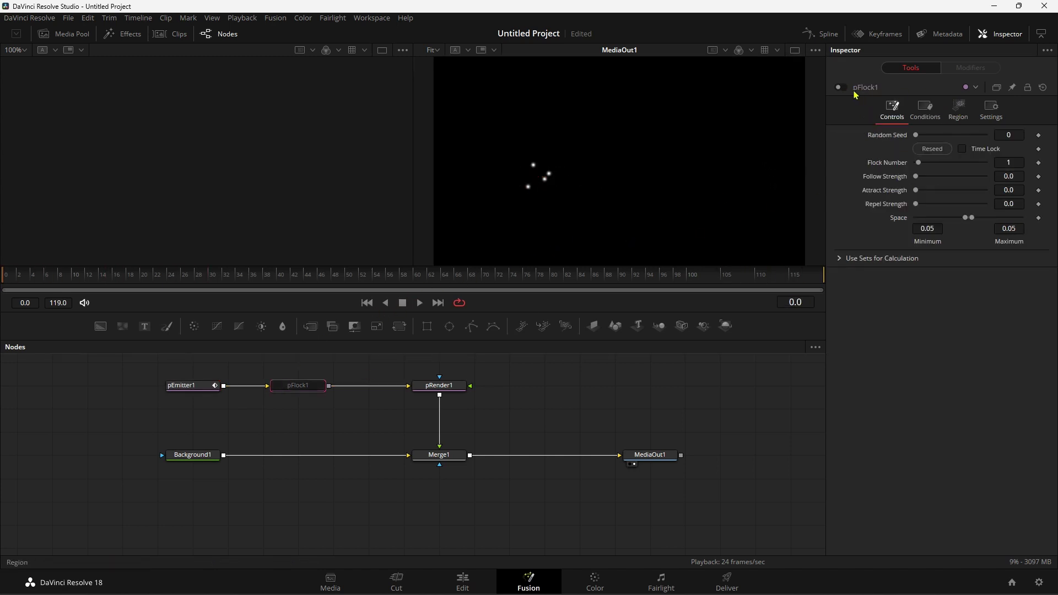
{"action": "left_click", "coordinate": [838, 87]}
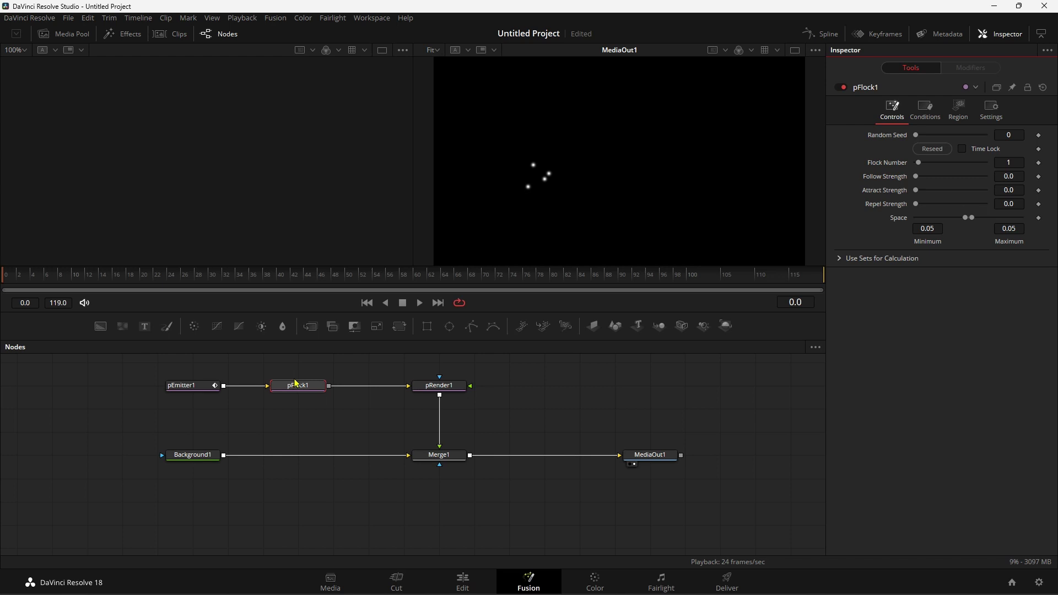
{"action": "key", "text": "ctrl+s"}
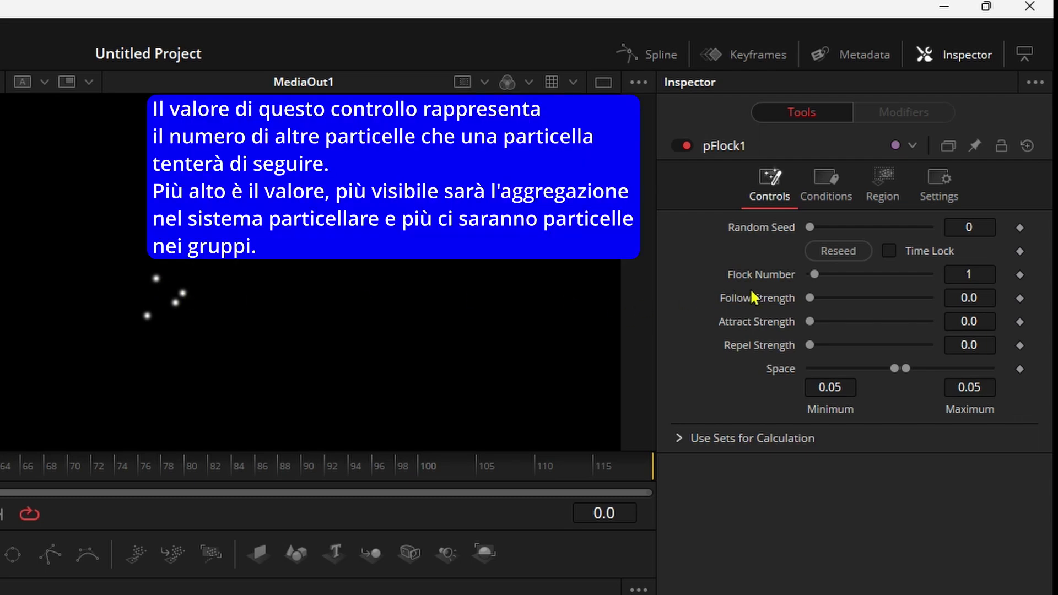
{"action": "left_click", "coordinate": [815, 275]}
{"action": "left_click_drag", "start_coordinate": [815, 275], "coordinate": [819, 274]}
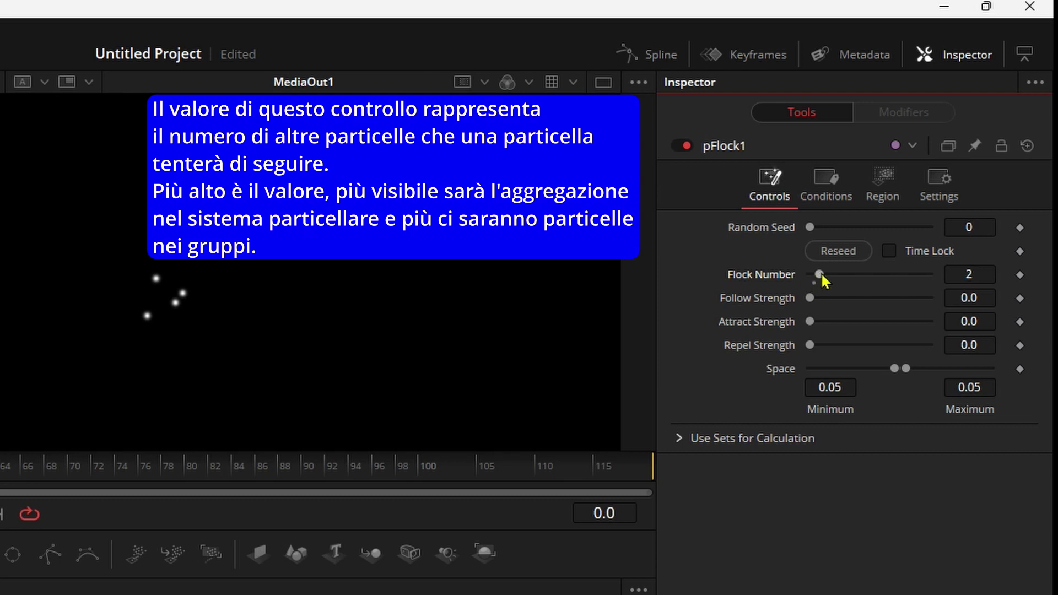
{"action": "left_click_drag", "start_coordinate": [820, 274], "coordinate": [814, 274]}
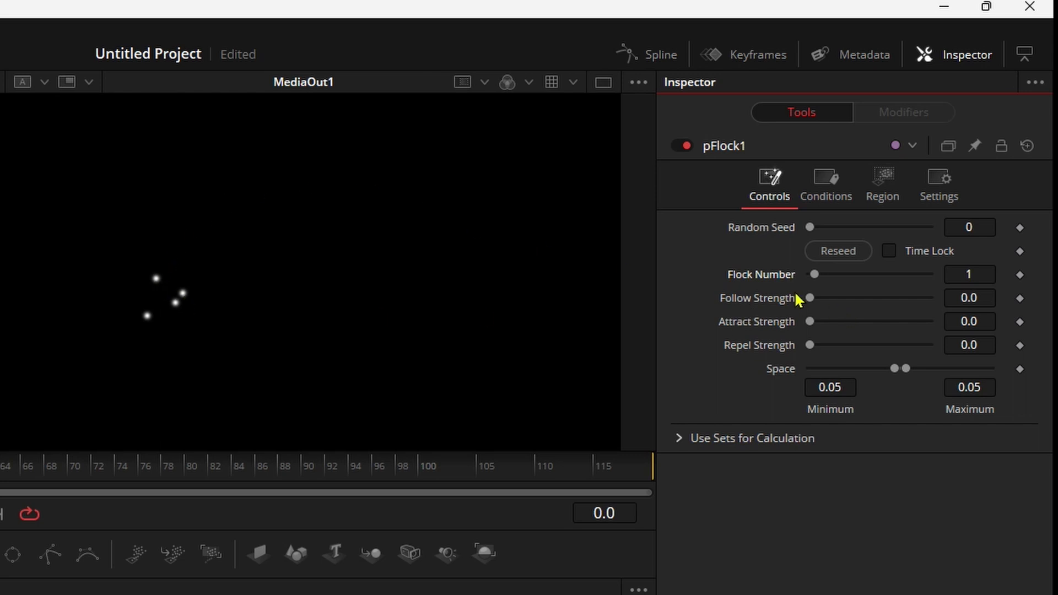
{"action": "left_click_drag", "start_coordinate": [808, 297], "coordinate": [783, 300]}
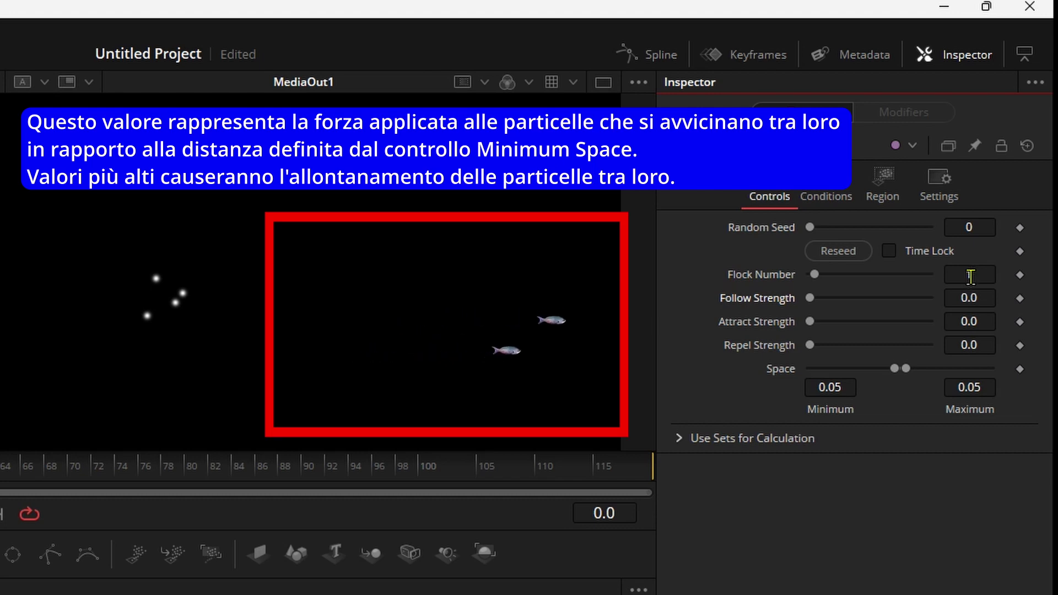
{"action": "type", "text": "1"}
{"action": "key", "text": "Return"}
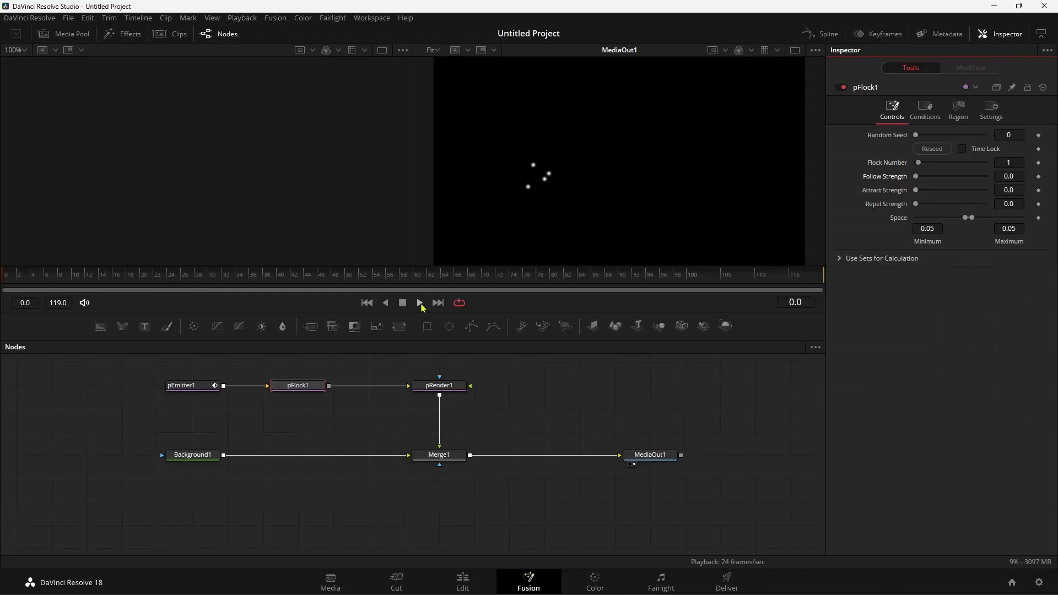
Preview the flock with Attract 0.622, Repel 0.276 and Space 0.0–0.0044, then rewind to the start
{"action": "left_click", "coordinate": [420, 303]}
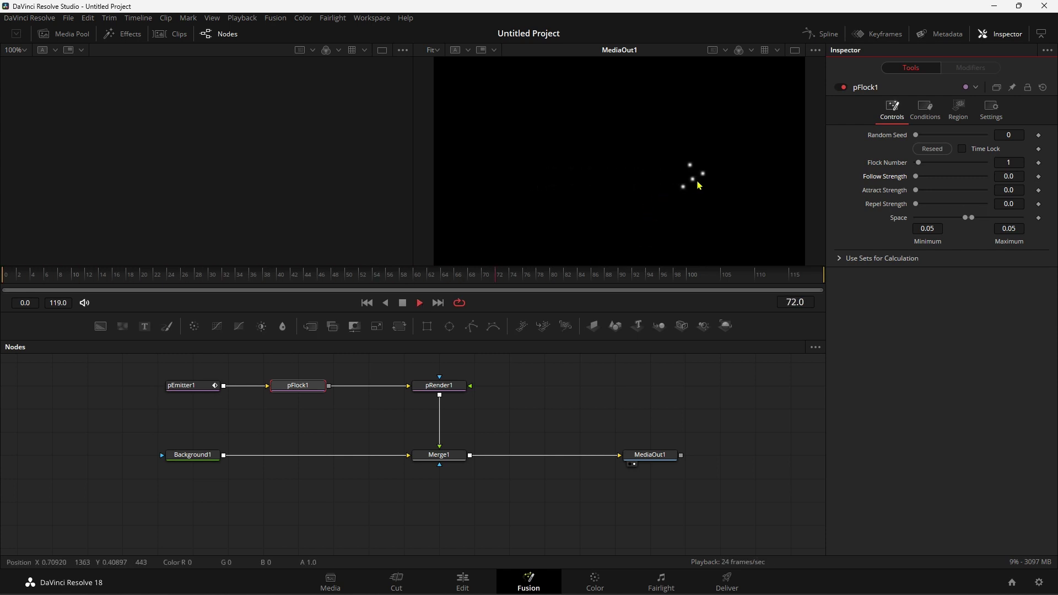
{"action": "left_click", "coordinate": [366, 303]}
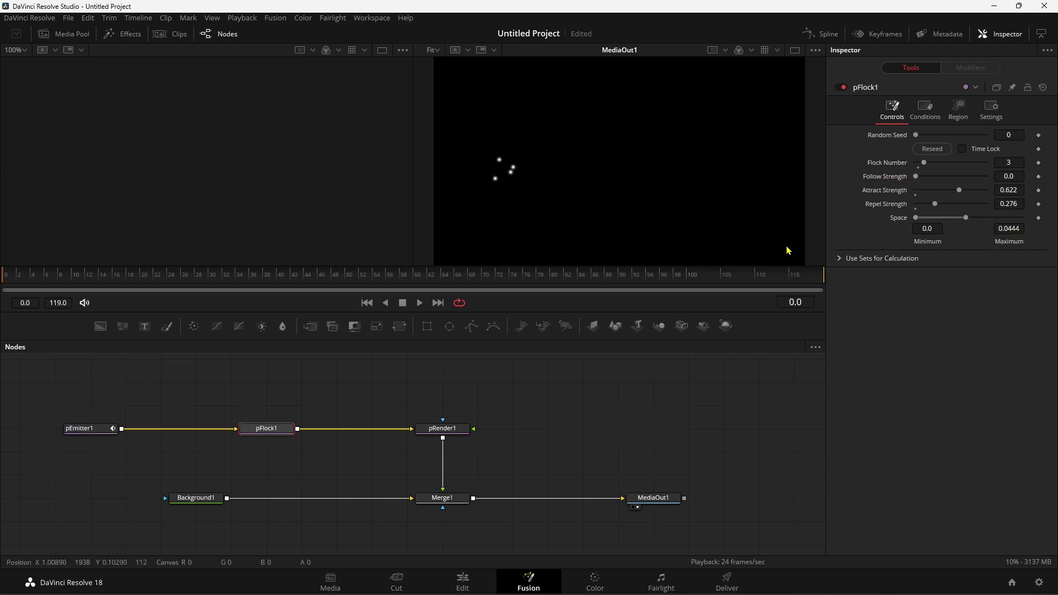
{"action": "left_click", "coordinate": [419, 302]}
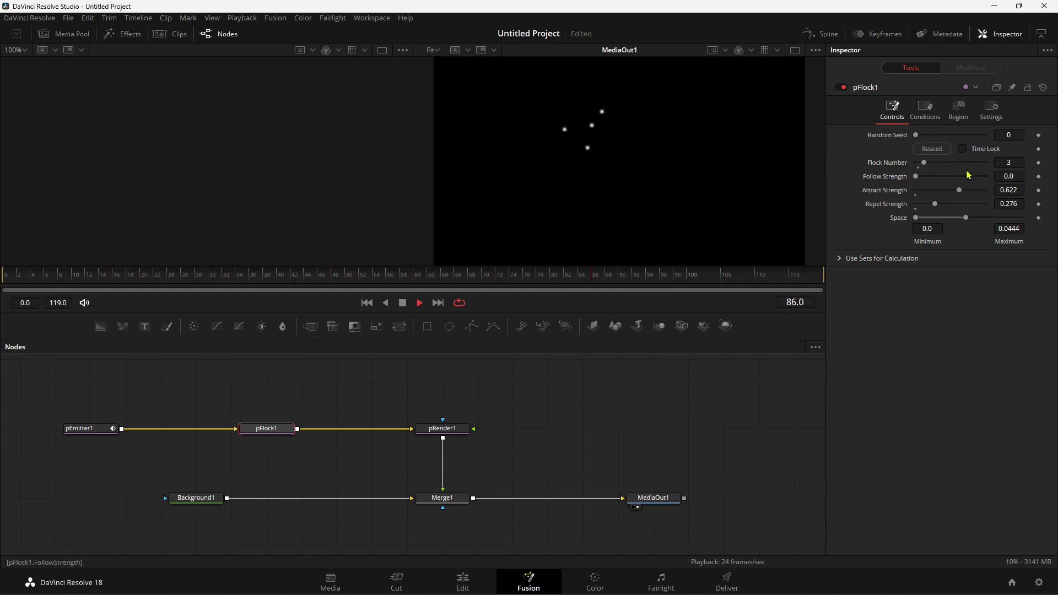
{"action": "left_click", "coordinate": [402, 303]}
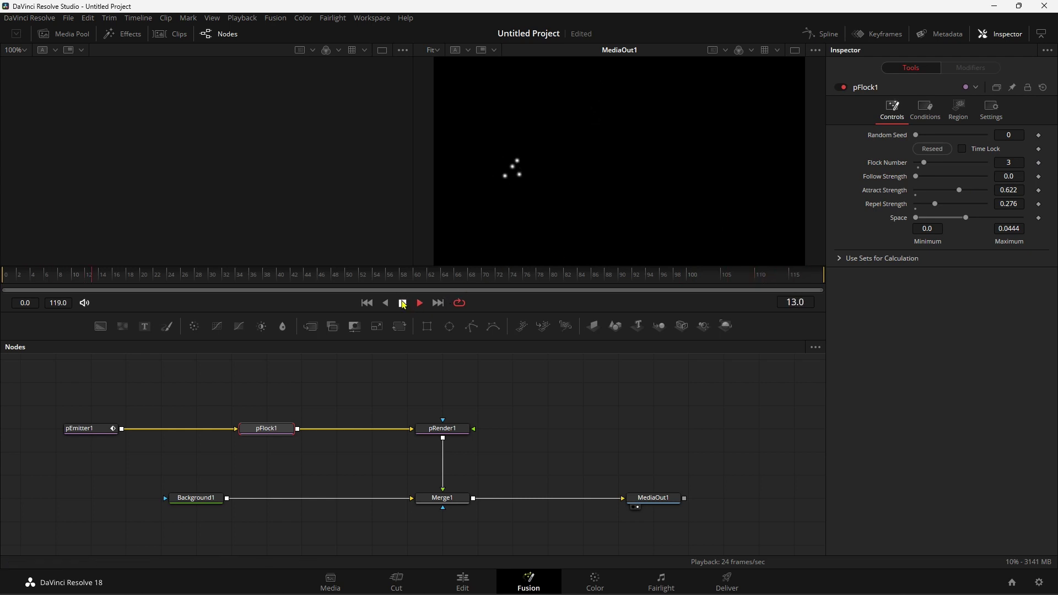
{"action": "left_click", "coordinate": [366, 303]}
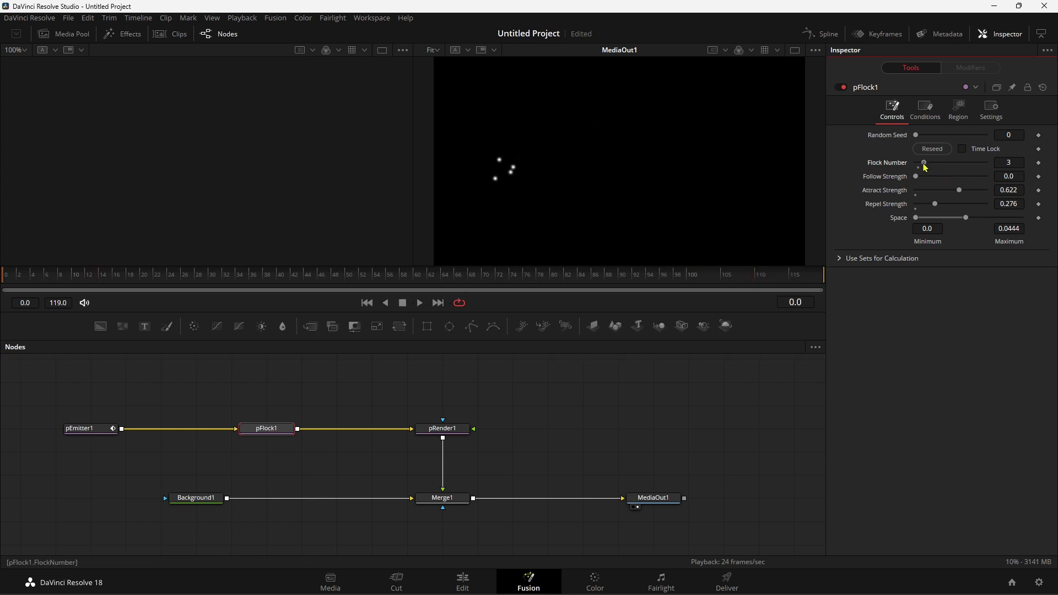
Lower pFlock1's Flock Number from 3 to 2 and preview the result from frame 0
{"action": "left_click_drag", "start_coordinate": [924, 165], "coordinate": [921, 165]}
{"action": "left_click", "coordinate": [419, 302]}
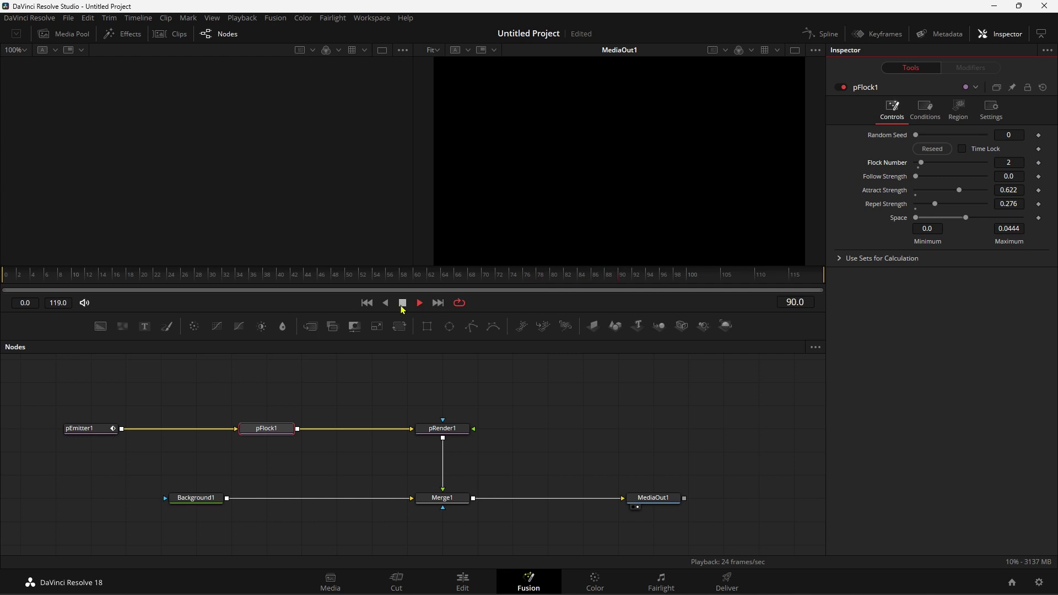
{"action": "left_click", "coordinate": [366, 303]}
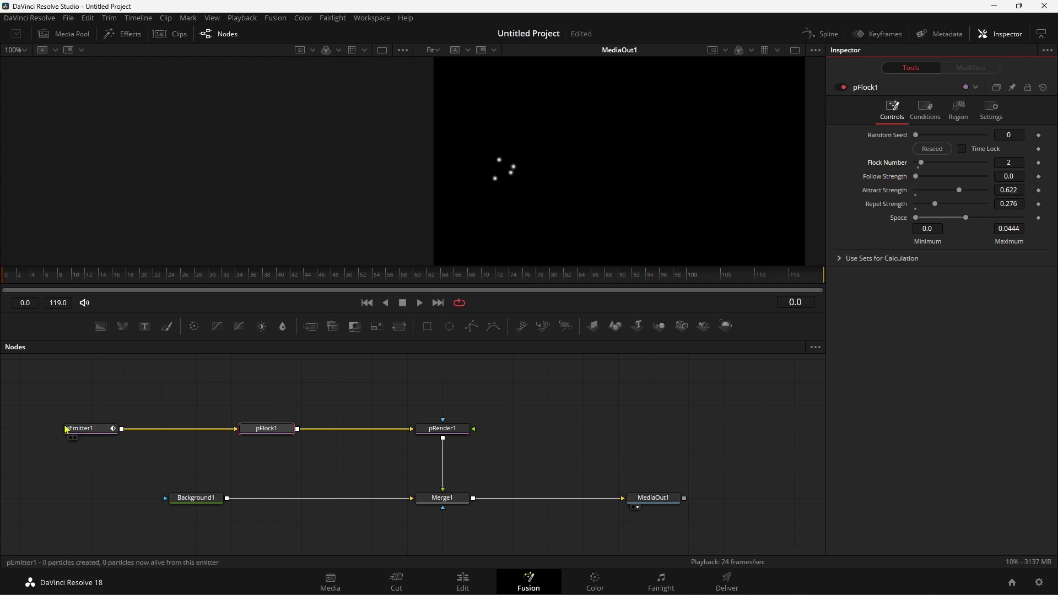
Review pEmitter1 and pFlock1, preview the flock, and scrub to around frame 23
{"action": "left_click", "coordinate": [88, 428]}
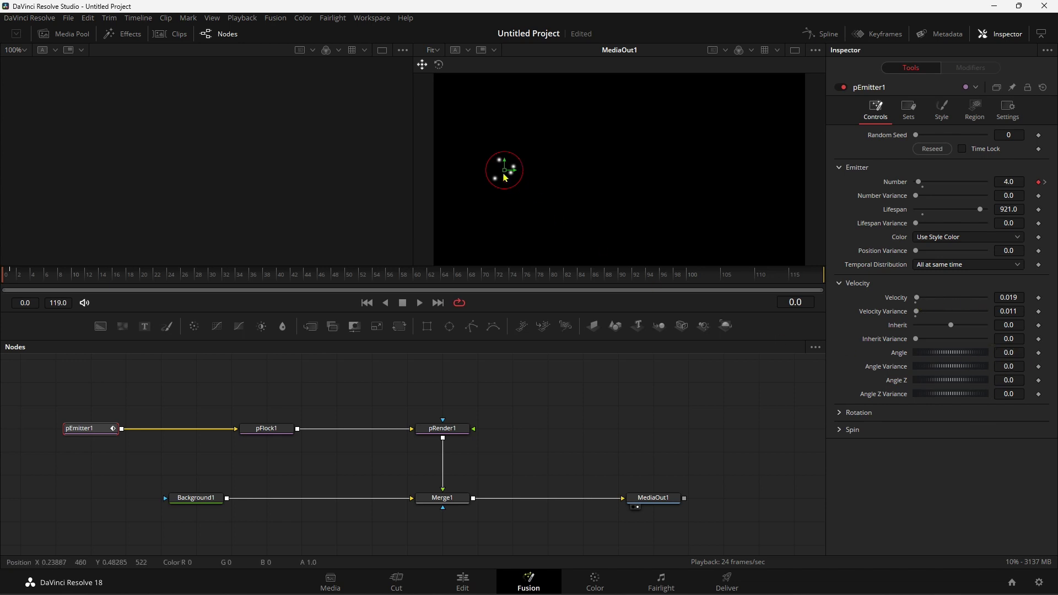
{"action": "left_click", "coordinate": [272, 432]}
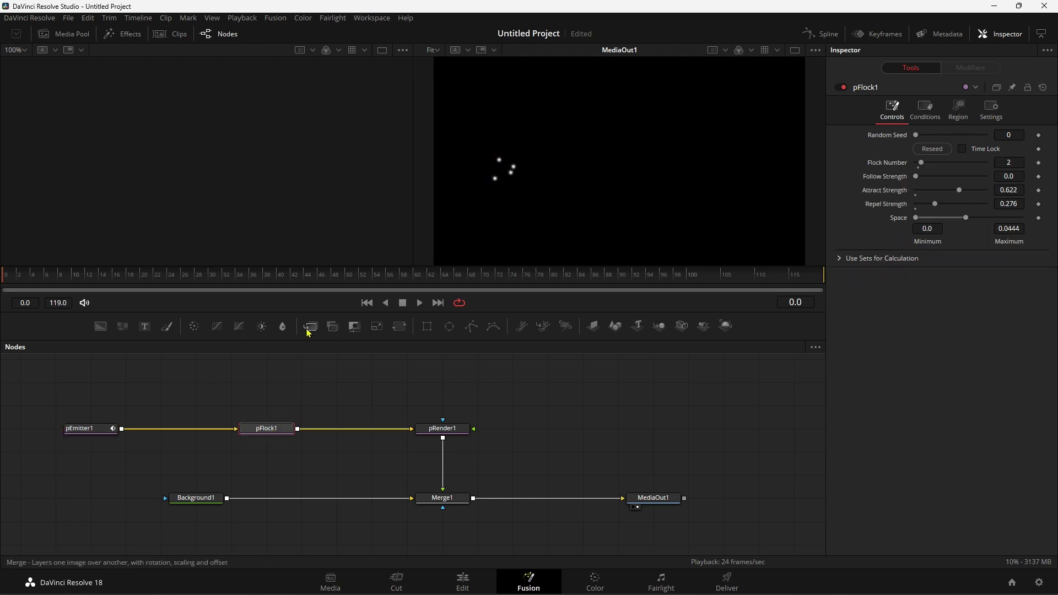
{"action": "left_click", "coordinate": [417, 303]}
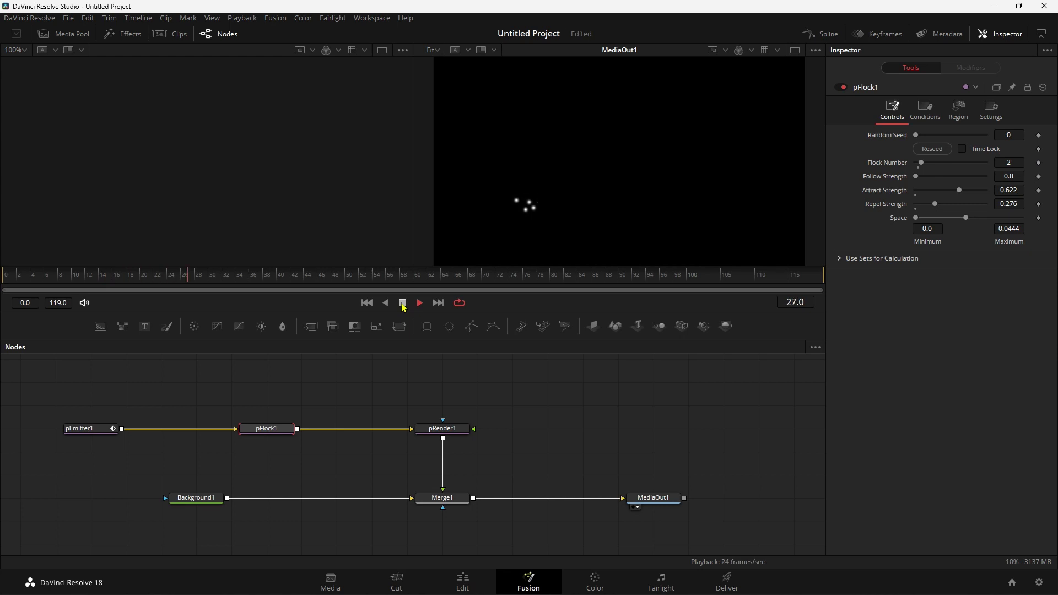
{"action": "left_click", "coordinate": [402, 305]}
{"action": "left_click", "coordinate": [369, 304]}
{"action": "mouse_move", "coordinate": [64, 281]}
{"action": "left_mouse_down"}
{"action": "mouse_move", "coordinate": [165, 285]}
{"action": "mouse_move", "coordinate": [144, 287]}
{"action": "left_mouse_up"}
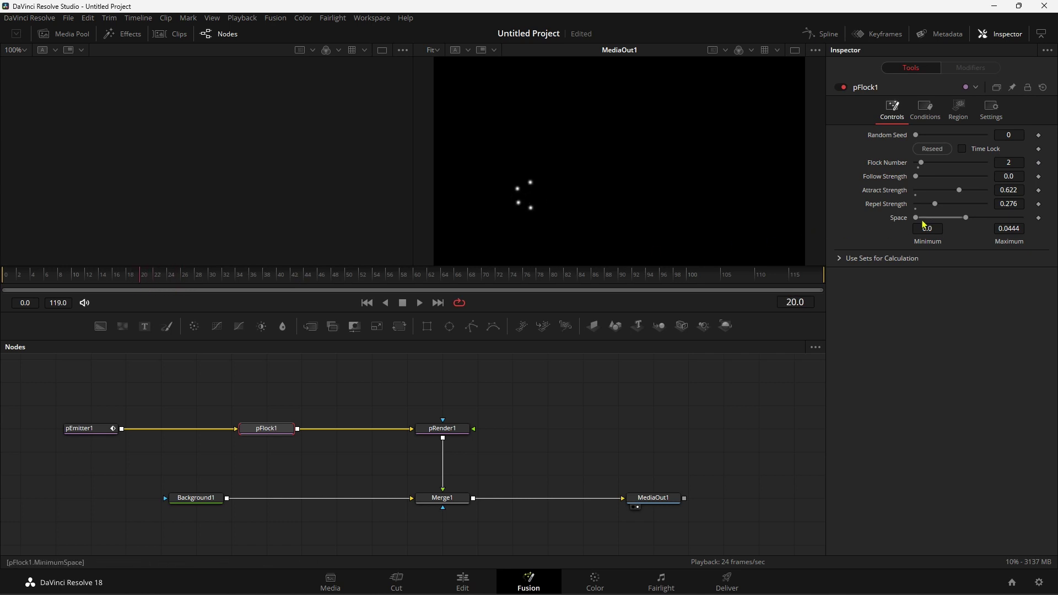
Raise pFlock1's Space minimum toward 0.0167 with Repel at 0, then replay from frame 0
{"action": "left_click_drag", "start_coordinate": [916, 219], "coordinate": [932, 221]}
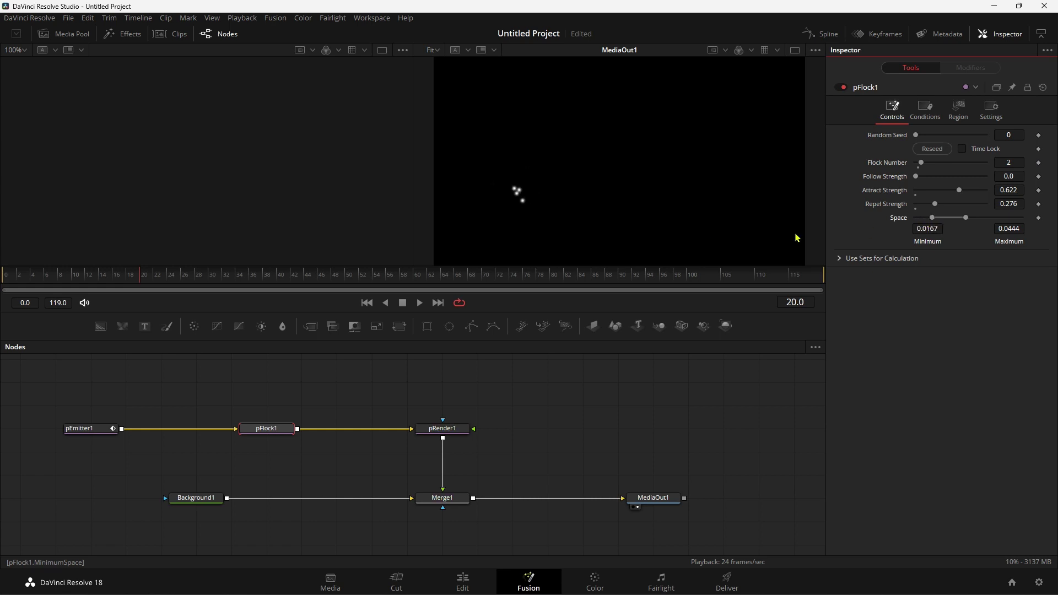
{"action": "left_click", "coordinate": [362, 302]}
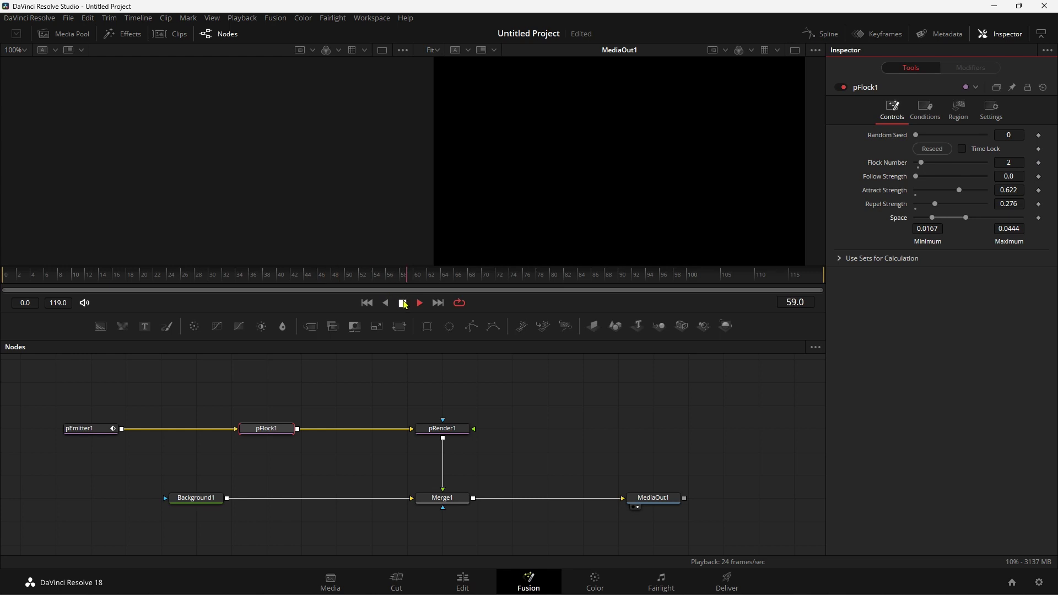
{"action": "left_click", "coordinate": [372, 303]}
{"action": "left_click", "coordinate": [418, 303]}
Lower pFlock1's Attract Strength to 0.11, previewing the particles from frame 0 after each change
{"action": "left_click", "coordinate": [365, 304]}
{"action": "left_click_drag", "start_coordinate": [960, 190], "coordinate": [955, 190]}
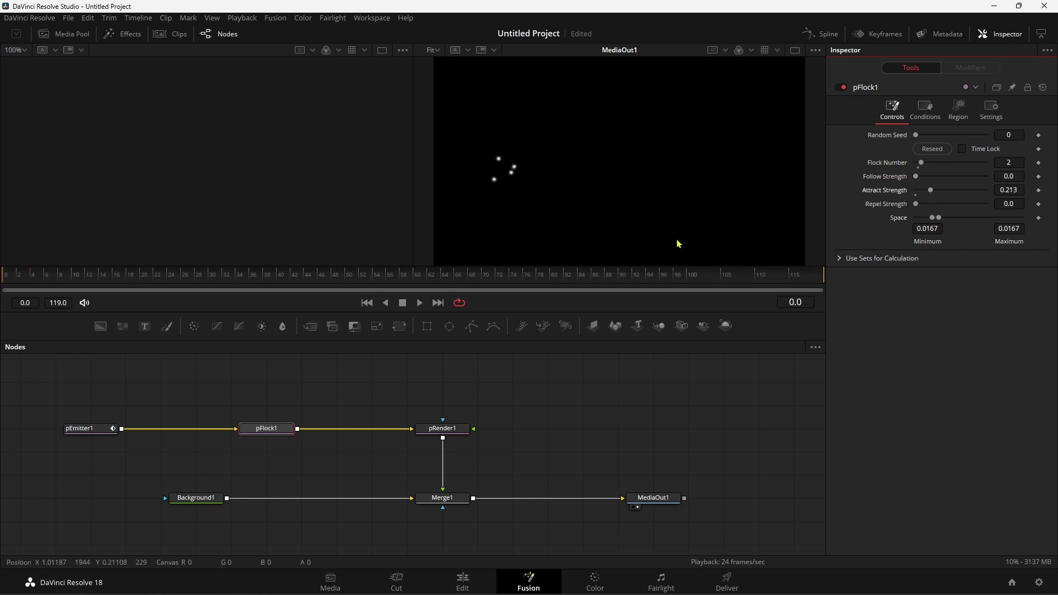
{"action": "left_click", "coordinate": [421, 302]}
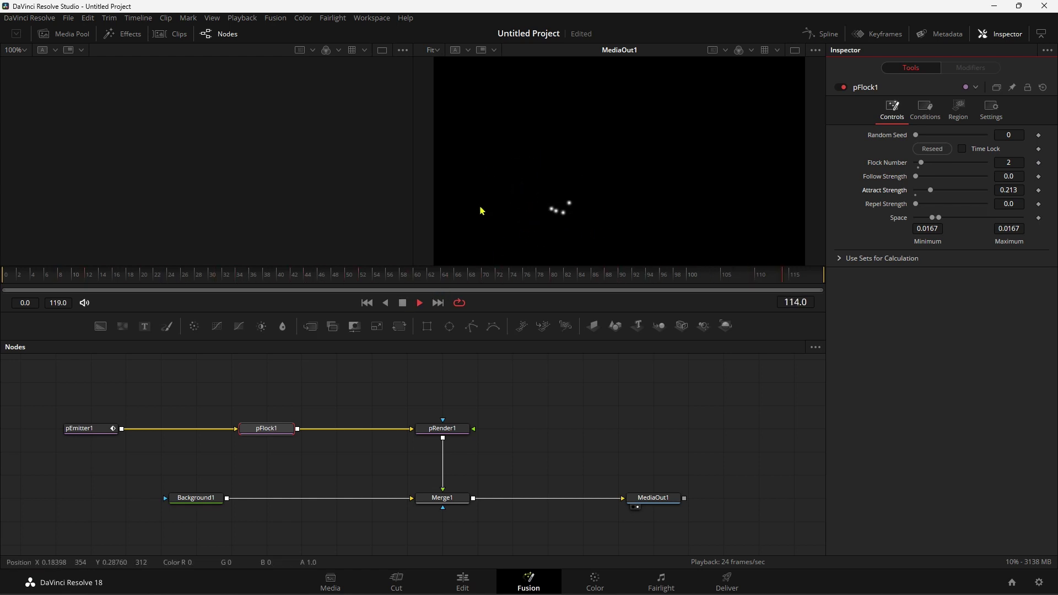
{"action": "left_click", "coordinate": [402, 302]}
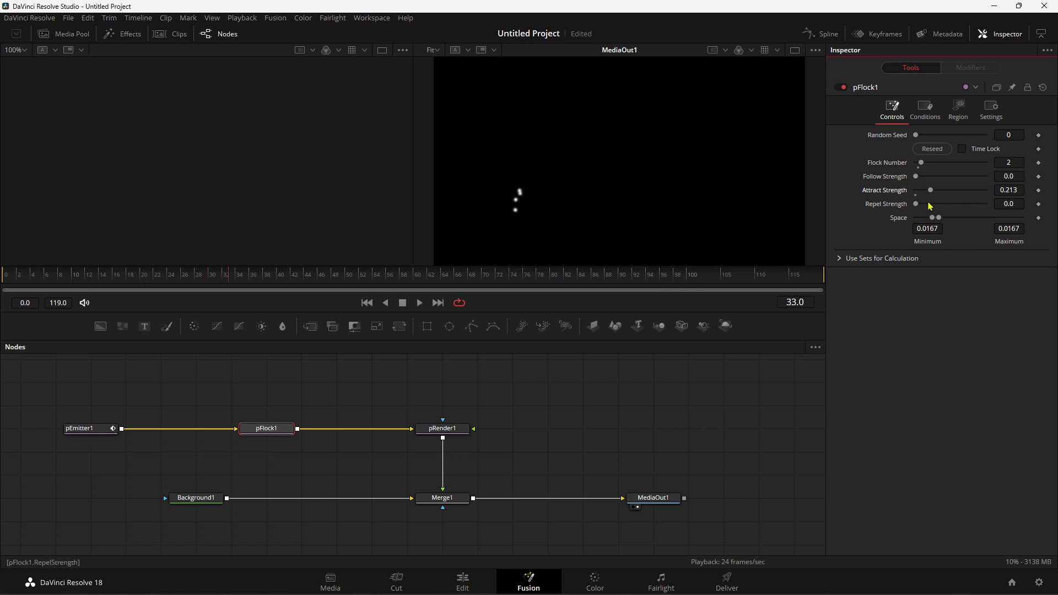
{"action": "left_click_drag", "start_coordinate": [931, 191], "coordinate": [923, 191]}
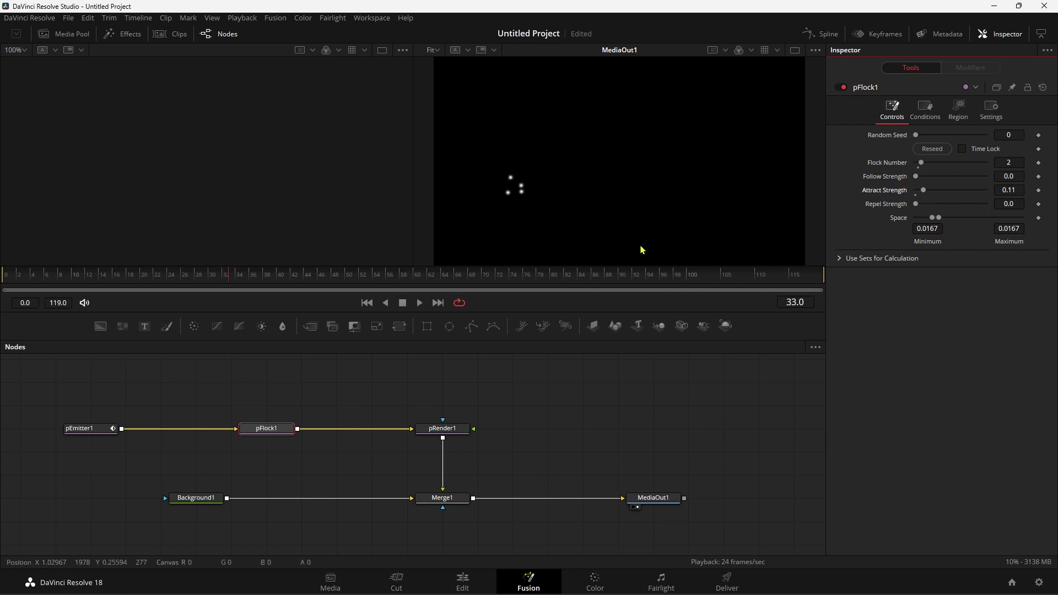
{"action": "left_click", "coordinate": [367, 303]}
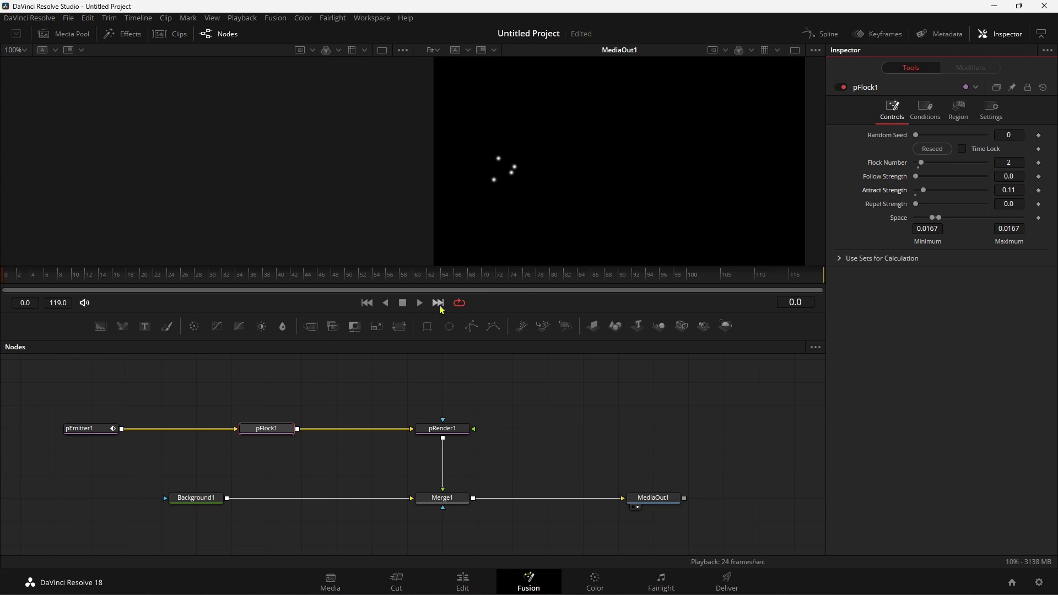
{"action": "left_click", "coordinate": [418, 304]}
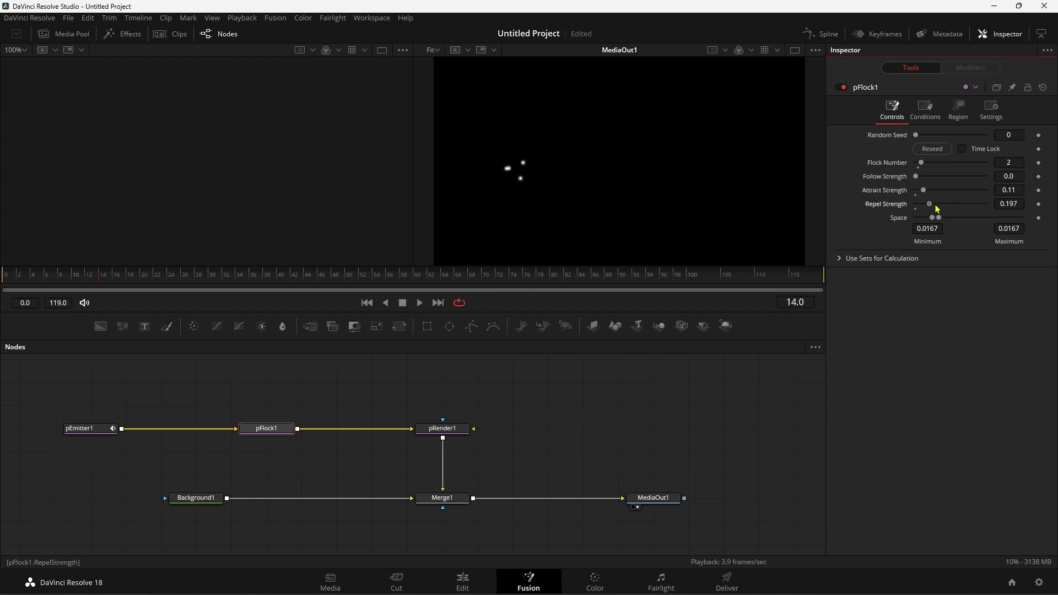
Raise the Repel Strength, set Flock Number to 3, and play from the start
{"action": "left_click_drag", "start_coordinate": [971, 205], "coordinate": [977, 205]}
{"action": "left_click", "coordinate": [366, 303]}
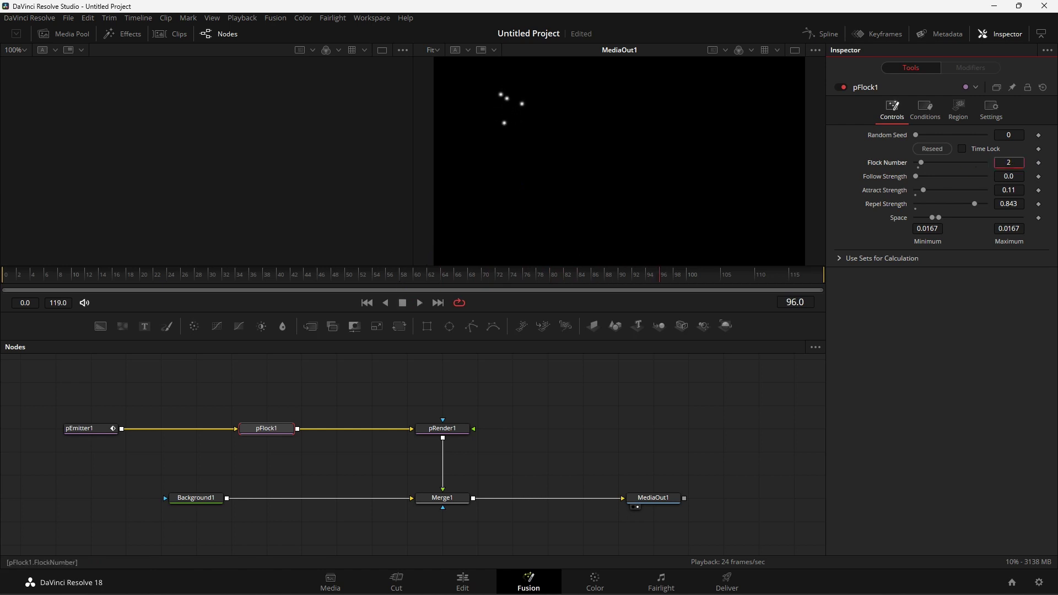
{"action": "type", "text": "3"}
{"action": "key", "text": "Return"}
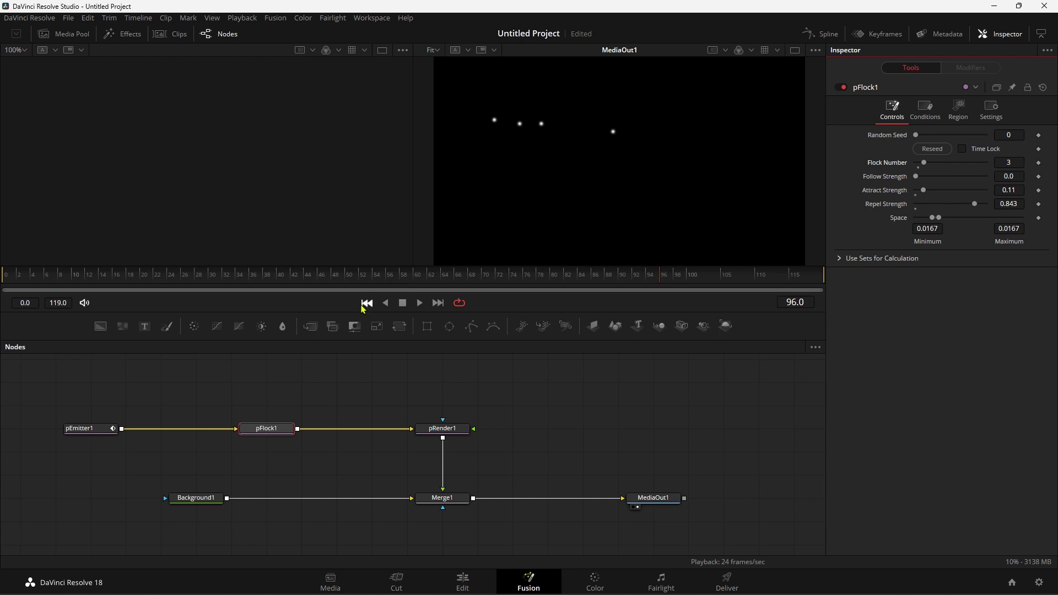
{"action": "left_click", "coordinate": [367, 302]}
{"action": "left_click", "coordinate": [419, 302]}
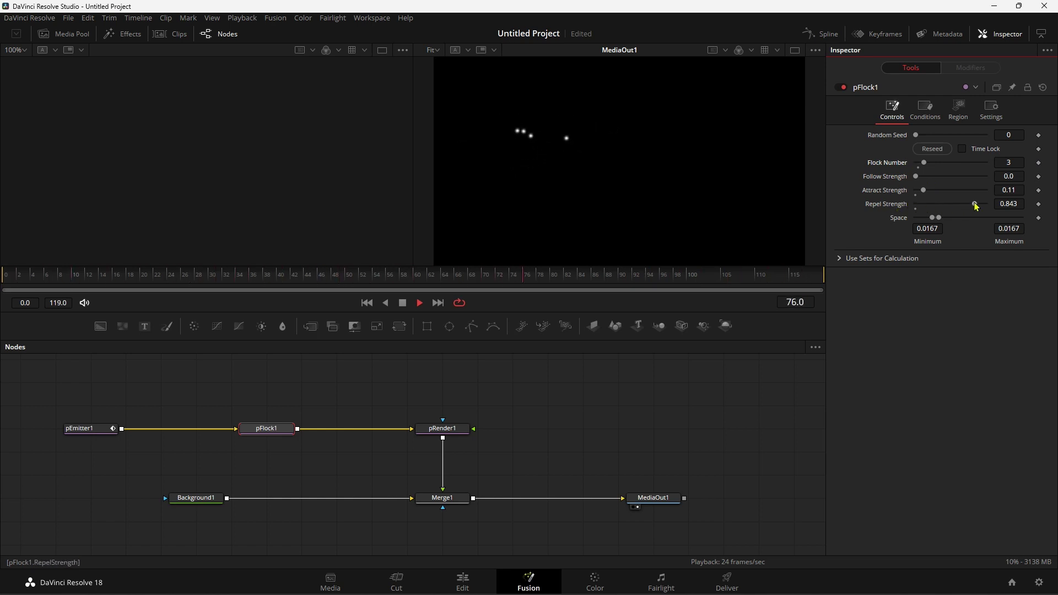
During playback, try Repel 0.228 and maximum, Follow 0.5, 0 and full, and Attract about 0.92
{"action": "left_click_drag", "start_coordinate": [974, 205], "coordinate": [931, 204]}
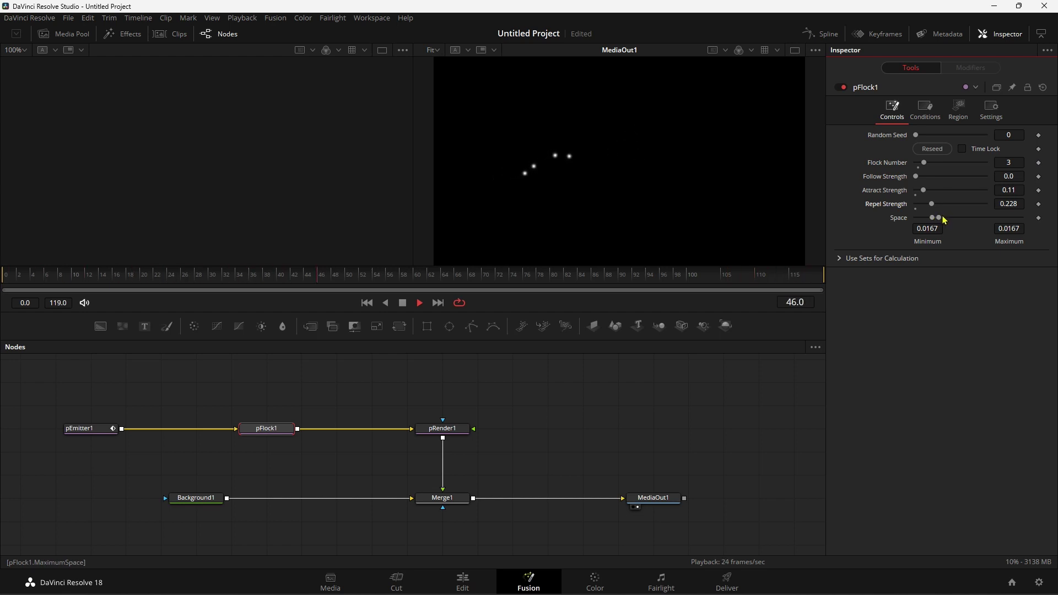
{"action": "left_click_drag", "start_coordinate": [931, 204], "coordinate": [992, 205]}
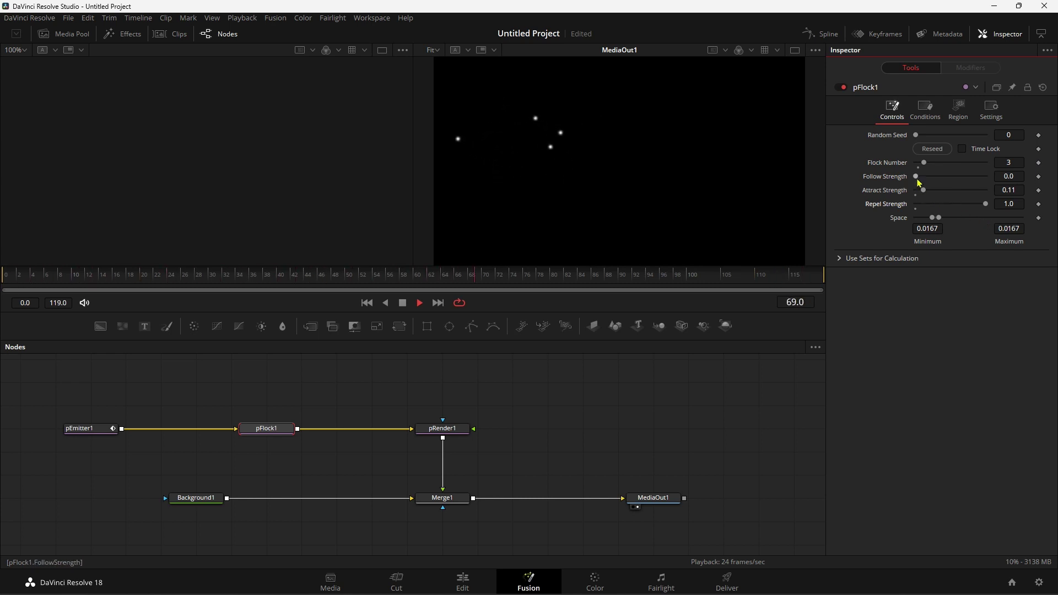
{"action": "left_click_drag", "start_coordinate": [917, 177], "coordinate": [951, 176]}
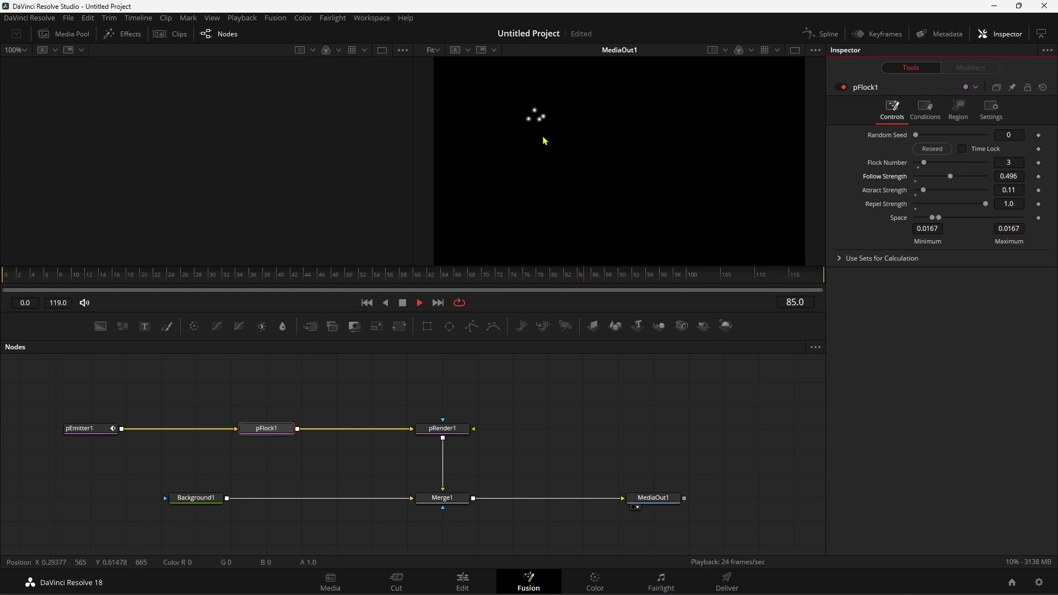
{"action": "left_click_drag", "start_coordinate": [951, 176], "coordinate": [854, 175]}
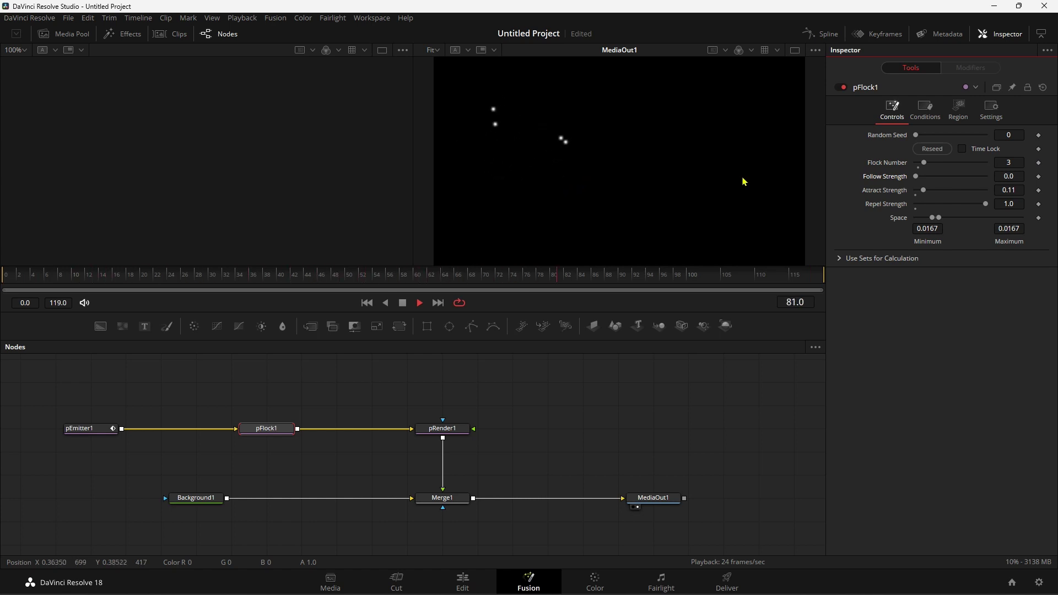
{"action": "left_click_drag", "start_coordinate": [916, 176], "coordinate": [986, 176]}
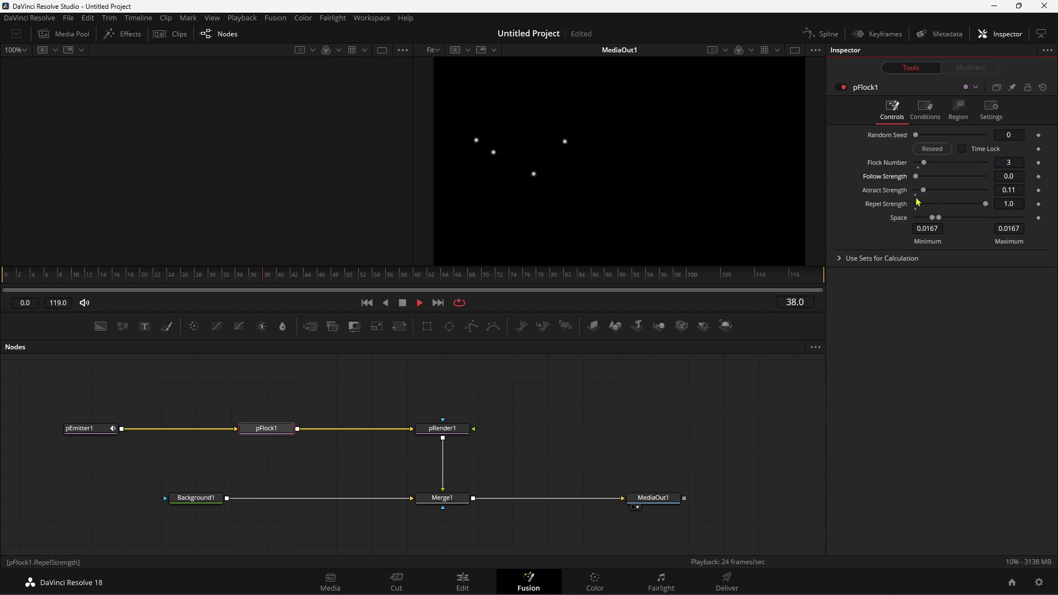
{"action": "left_click_drag", "start_coordinate": [923, 190], "coordinate": [981, 191]}
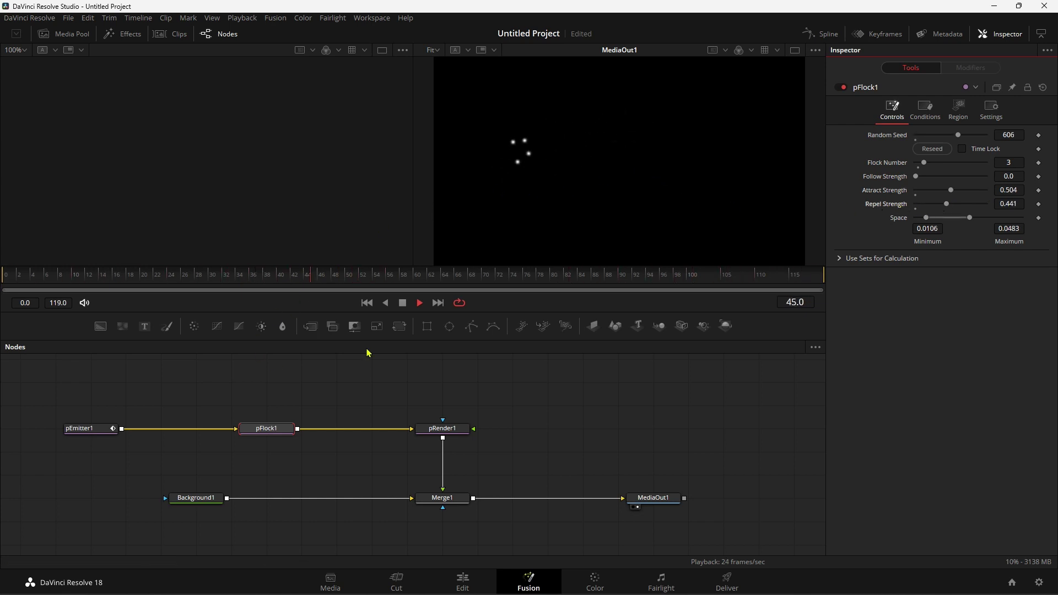
{"action": "left_click", "coordinate": [402, 305]}
Set pEmitter1's Number to 22.8 at frame 0 and play back the particle burst
{"action": "left_click", "coordinate": [80, 428]}
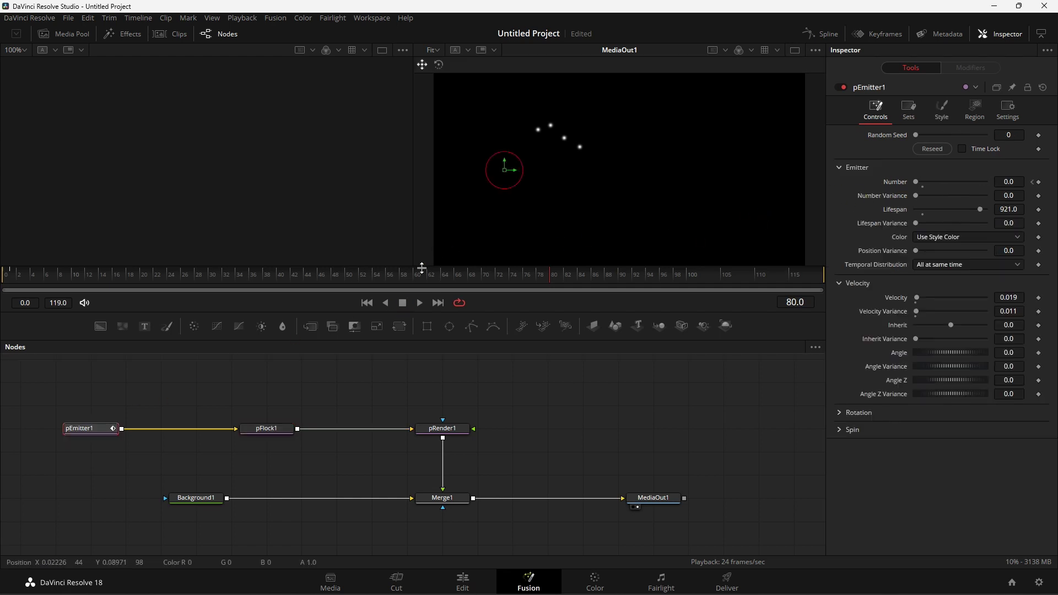
{"action": "left_click", "coordinate": [367, 303]}
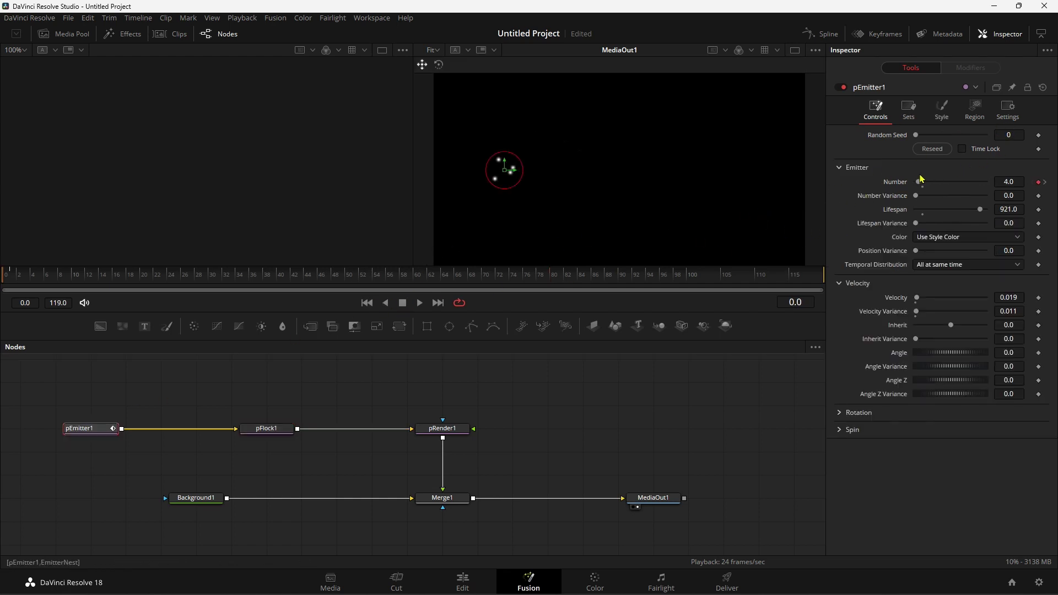
{"action": "left_click_drag", "start_coordinate": [921, 183], "coordinate": [935, 183]}
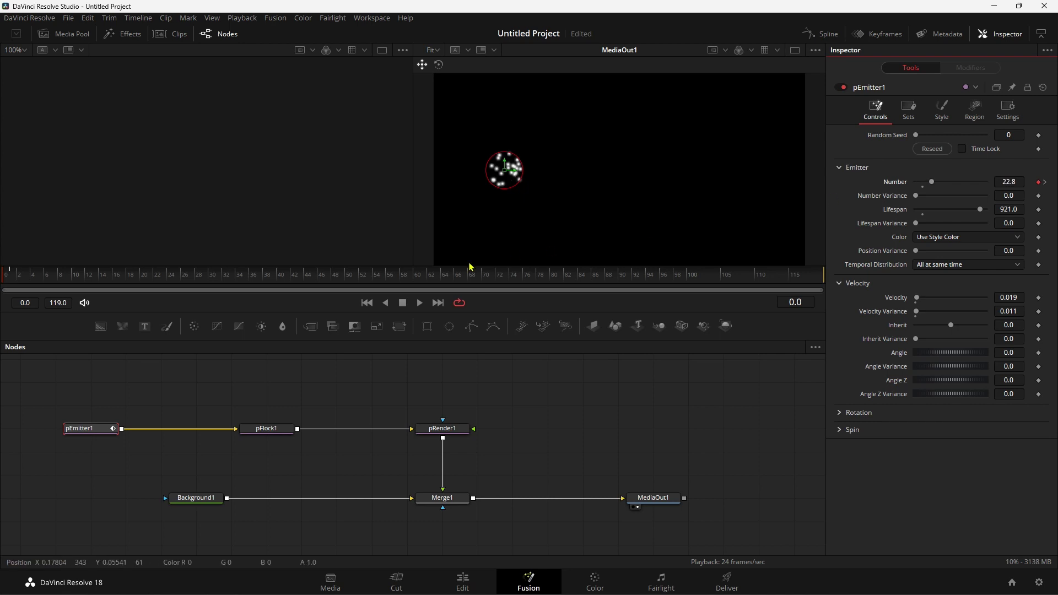
{"action": "left_click", "coordinate": [419, 303]}
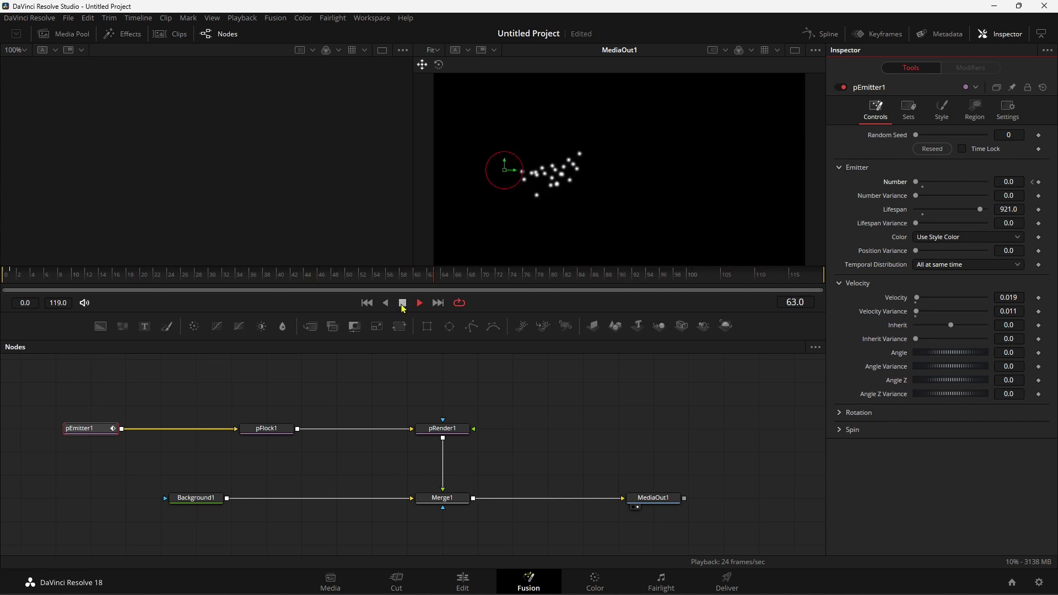
{"action": "left_click", "coordinate": [403, 304]}
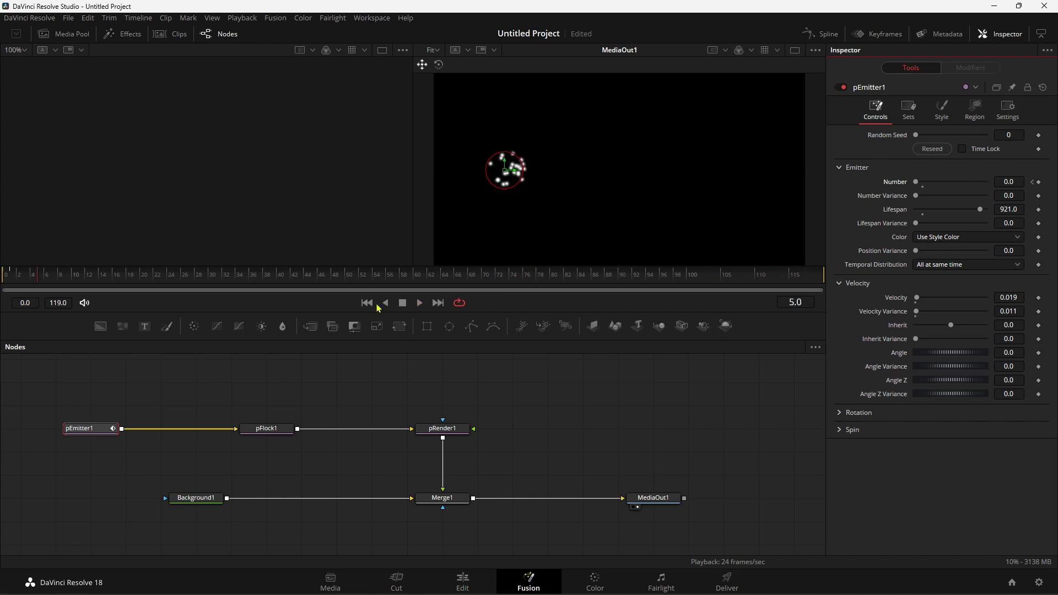
{"action": "left_click", "coordinate": [366, 302]}
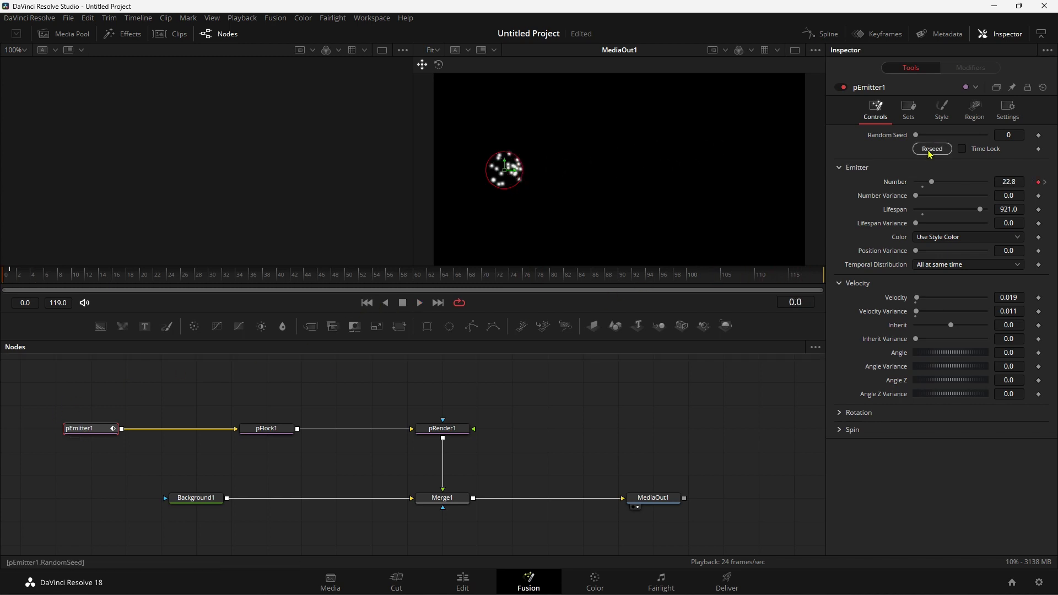
Grow pEmitter1's Region sphere Size from 0.1 to 0.386 and preview the wider spread
{"action": "left_click", "coordinate": [978, 116]}
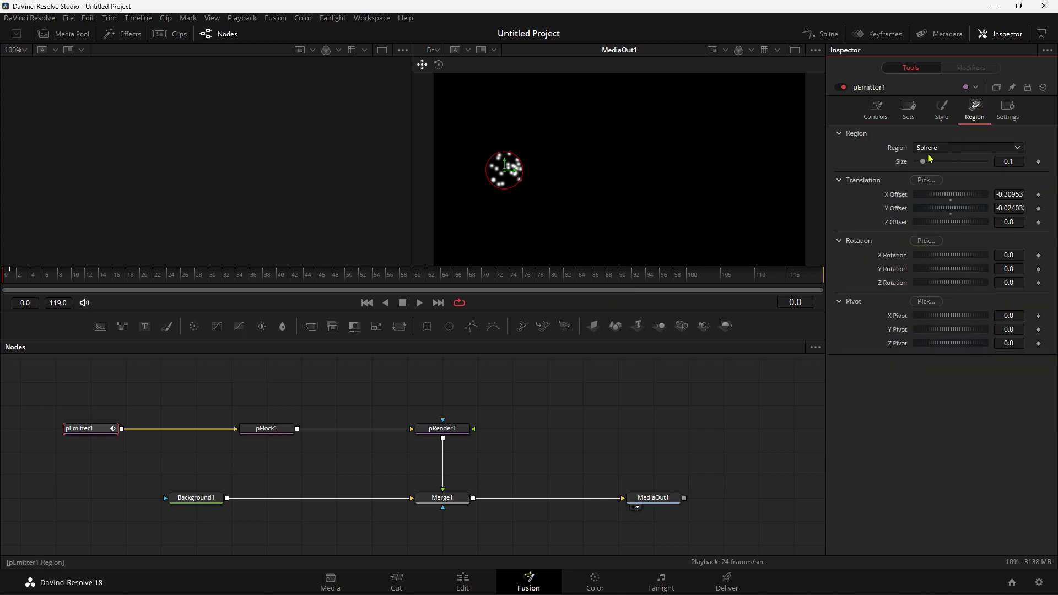
{"action": "left_click_drag", "start_coordinate": [926, 163], "coordinate": [937, 162]}
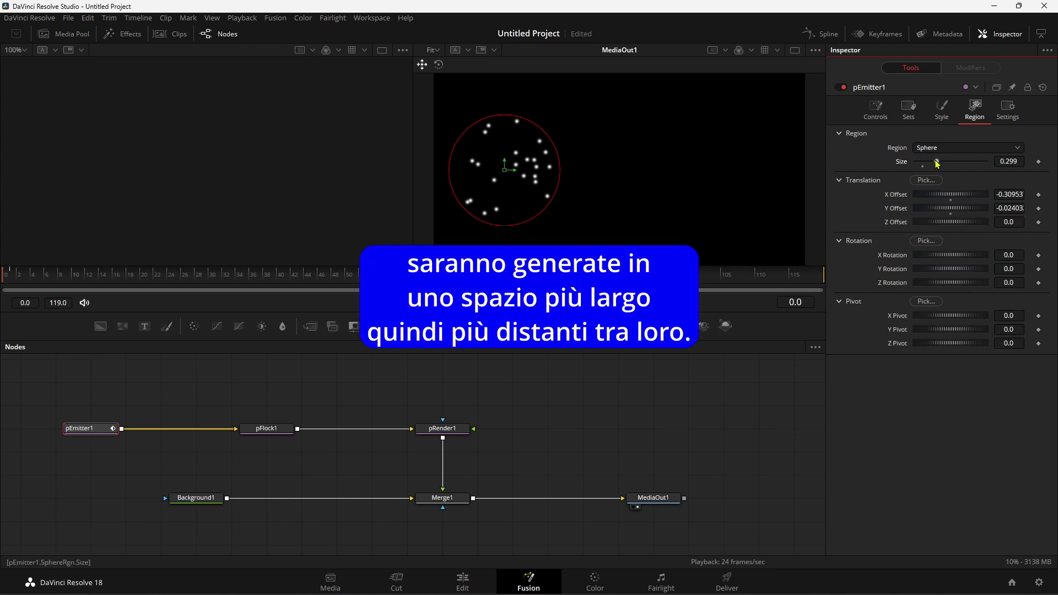
{"action": "left_click_drag", "start_coordinate": [935, 161], "coordinate": [942, 161]}
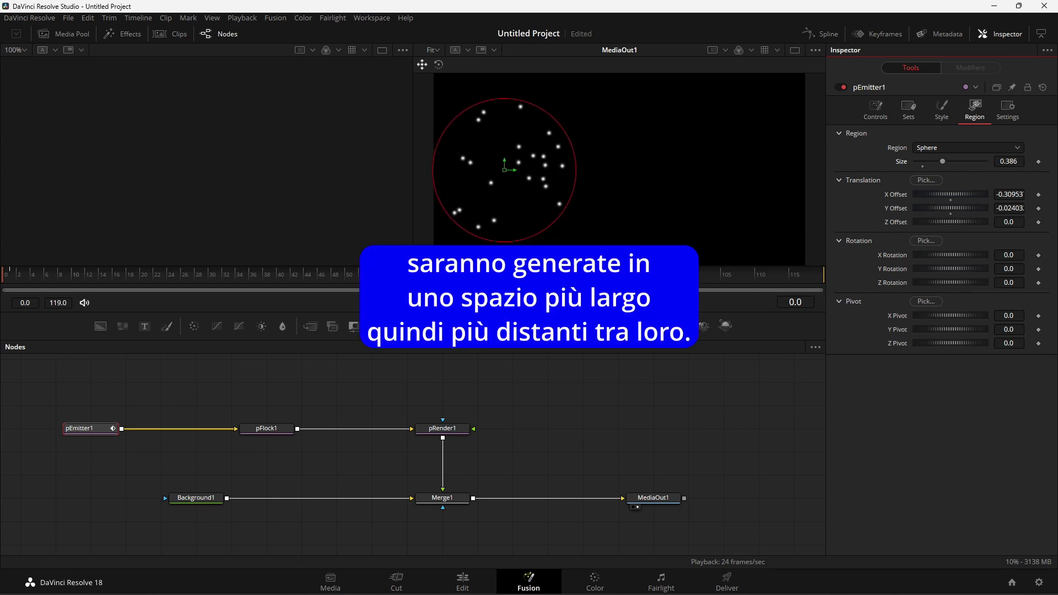
{"action": "left_click", "coordinate": [420, 302]}
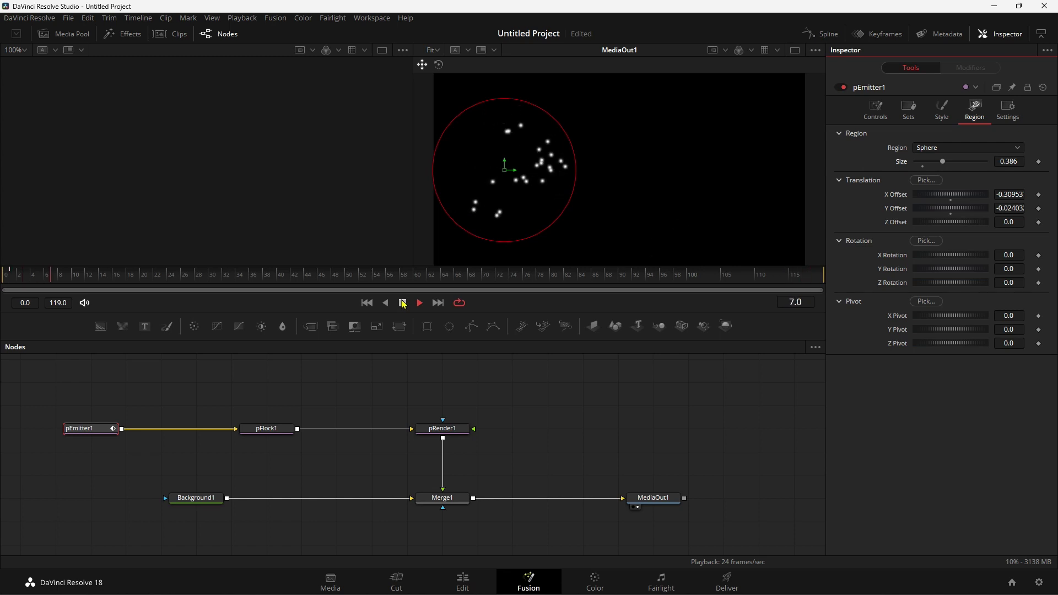
{"action": "left_click", "coordinate": [403, 302]}
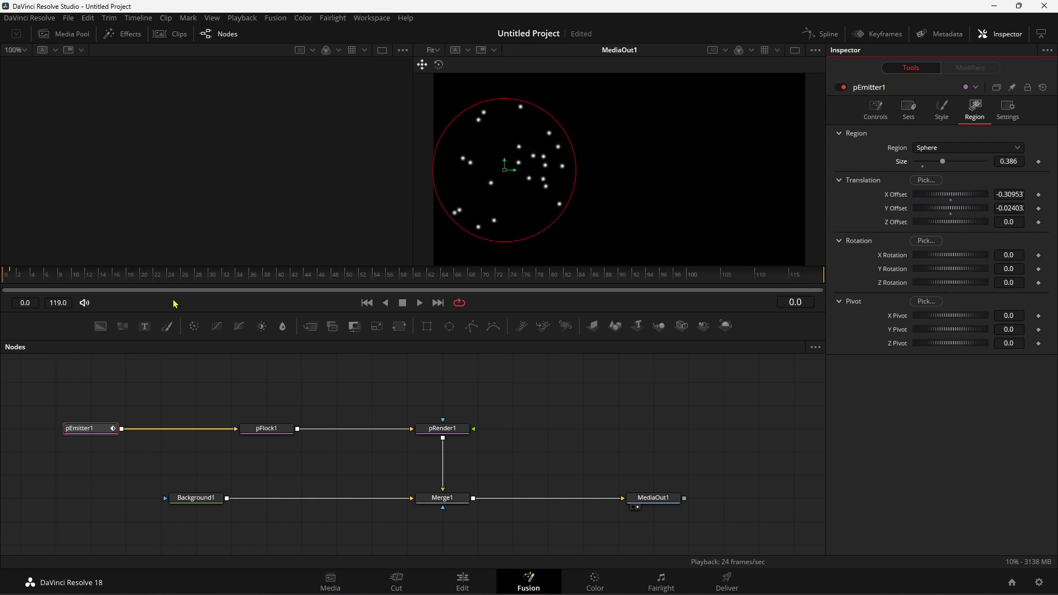
Step one frame, show pEmitter1's Controls, then play the emission from frame 0 and rewind
{"action": "left_click", "coordinate": [13, 276]}
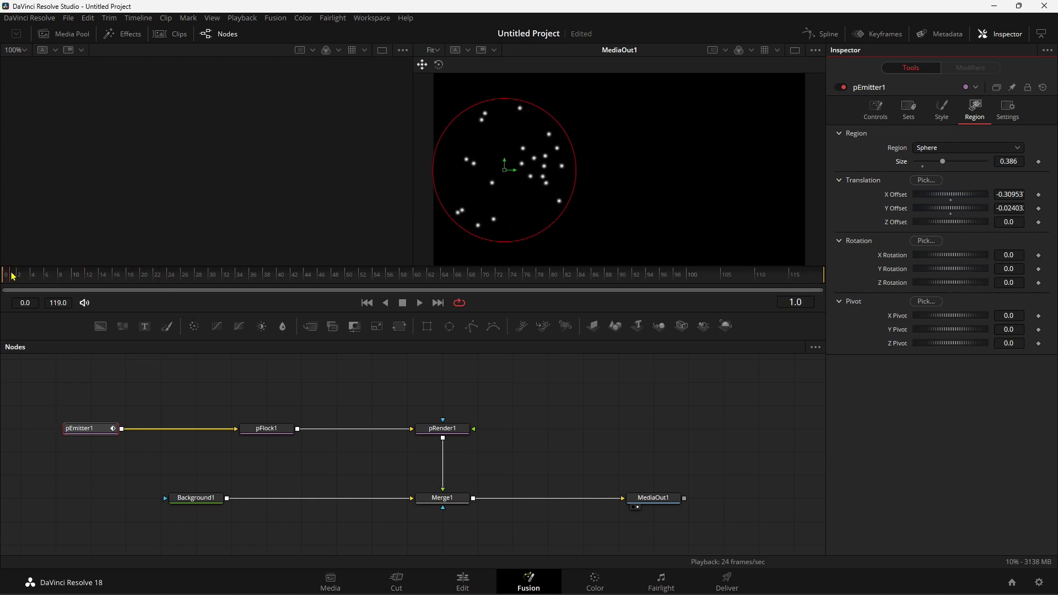
{"action": "left_click", "coordinate": [877, 109]}
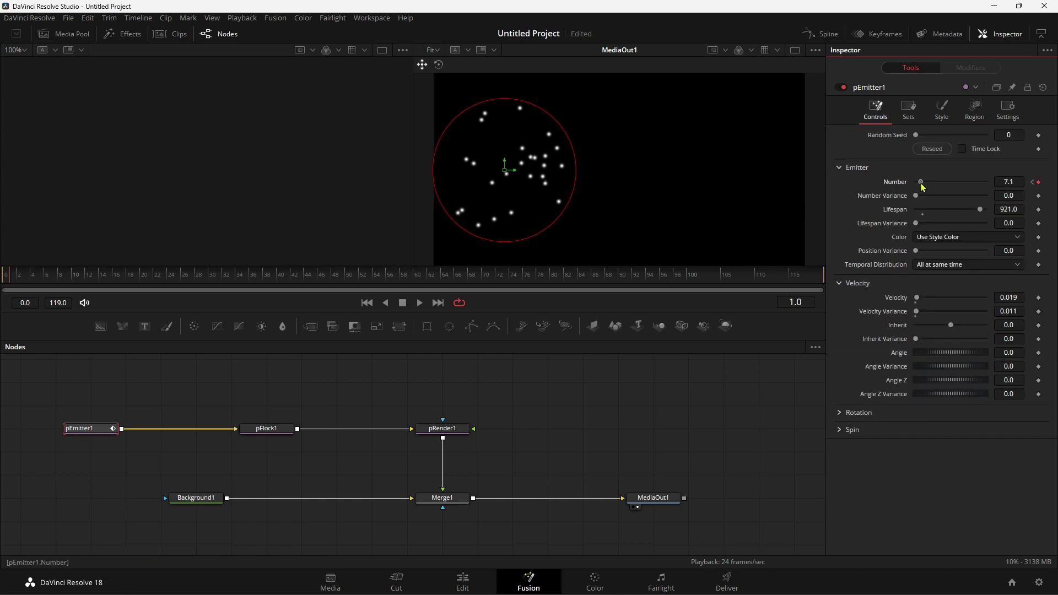
{"action": "left_click", "coordinate": [374, 302]}
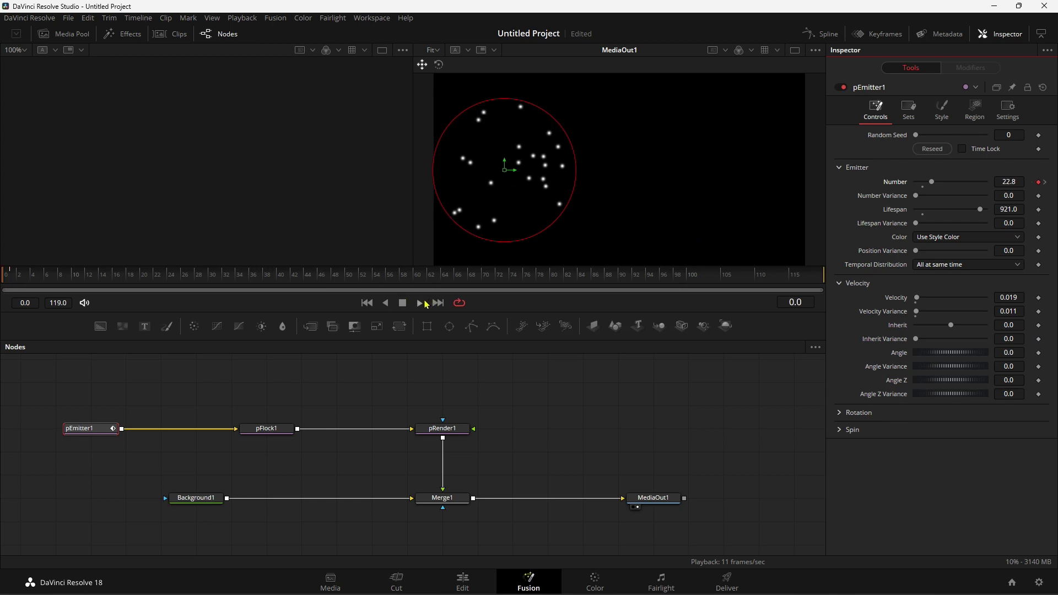
{"action": "left_click", "coordinate": [424, 303]}
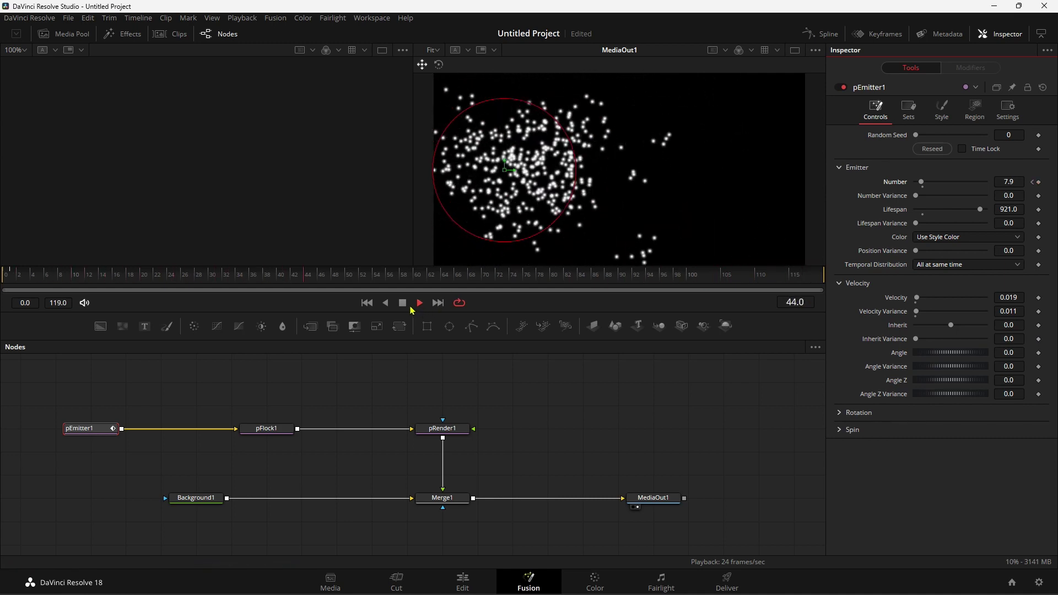
{"action": "left_click", "coordinate": [371, 303]}
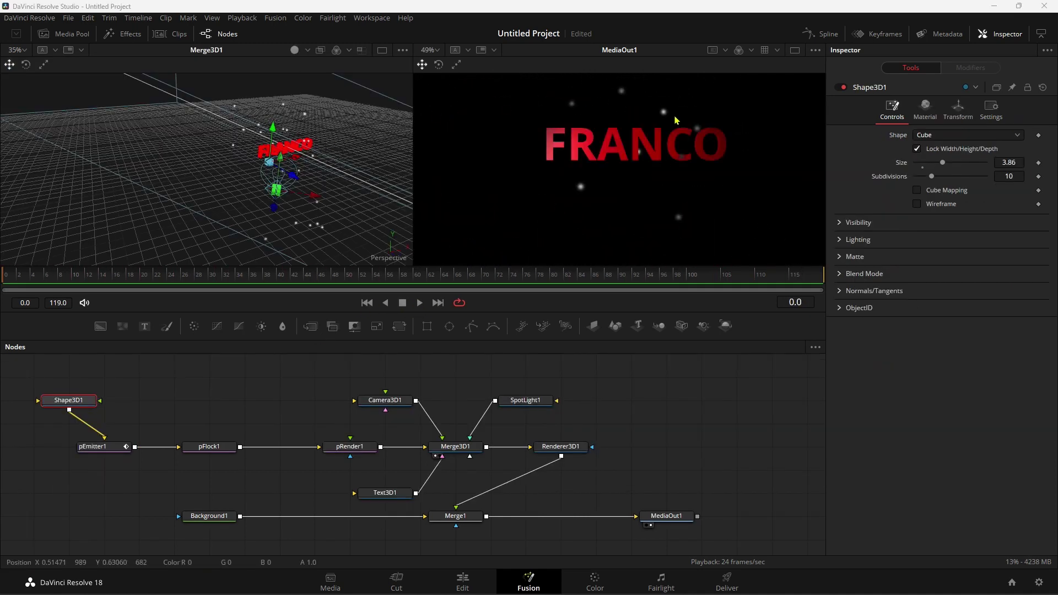
Check that pEmitter1's Region is Mesh and place Shape3D1 directly above pEmitter1
{"action": "left_click", "coordinate": [91, 446]}
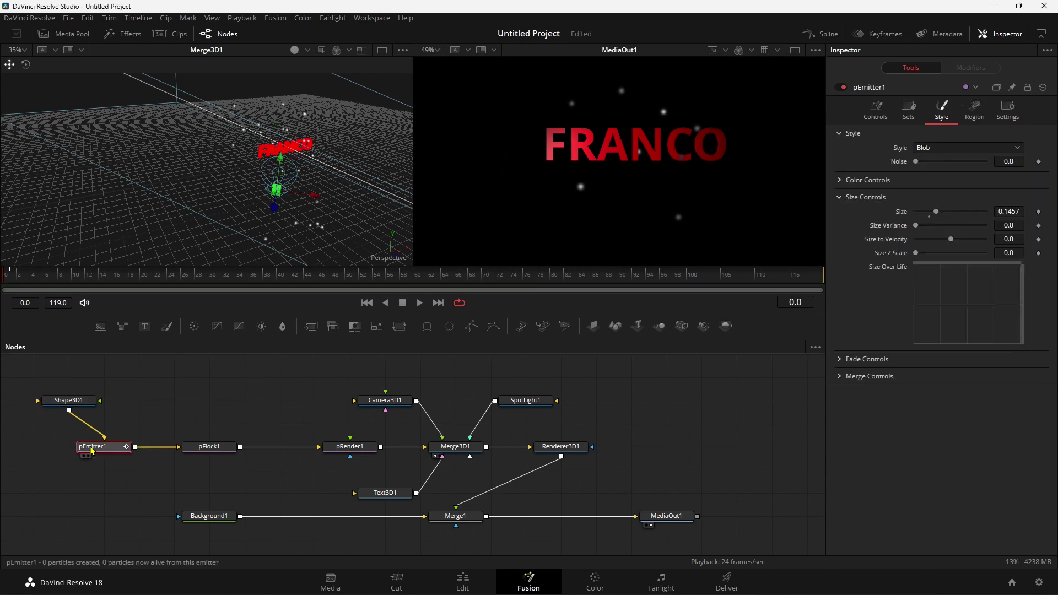
{"action": "left_click", "coordinate": [974, 110]}
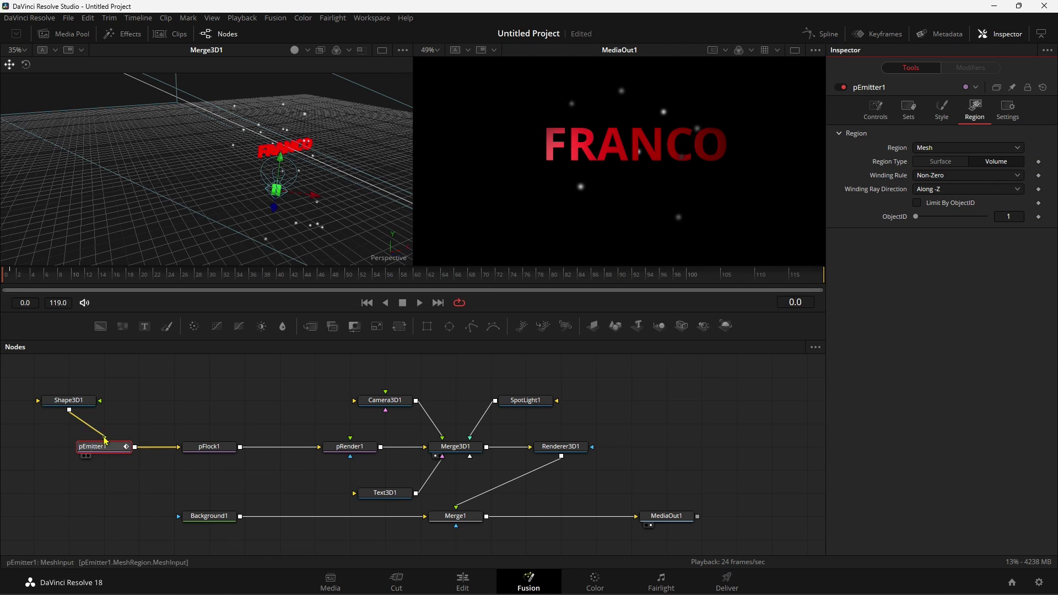
{"action": "left_click_drag", "start_coordinate": [68, 400], "coordinate": [104, 400]}
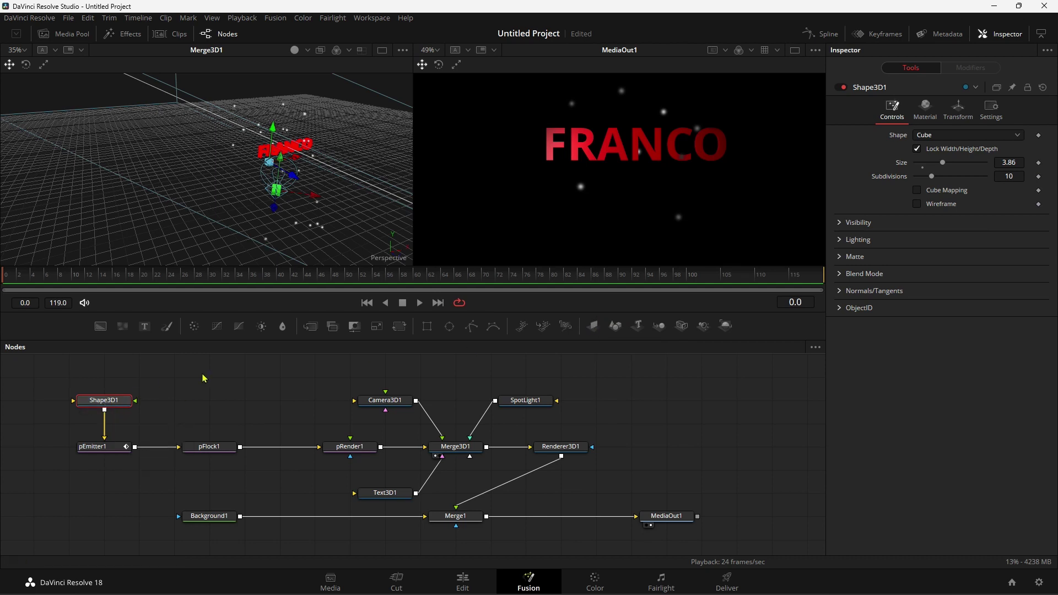
Switch Shape3D1's shape to Sphere, orbit the scene to check it, and shift pRender1 left
{"action": "left_click", "coordinate": [943, 135]}
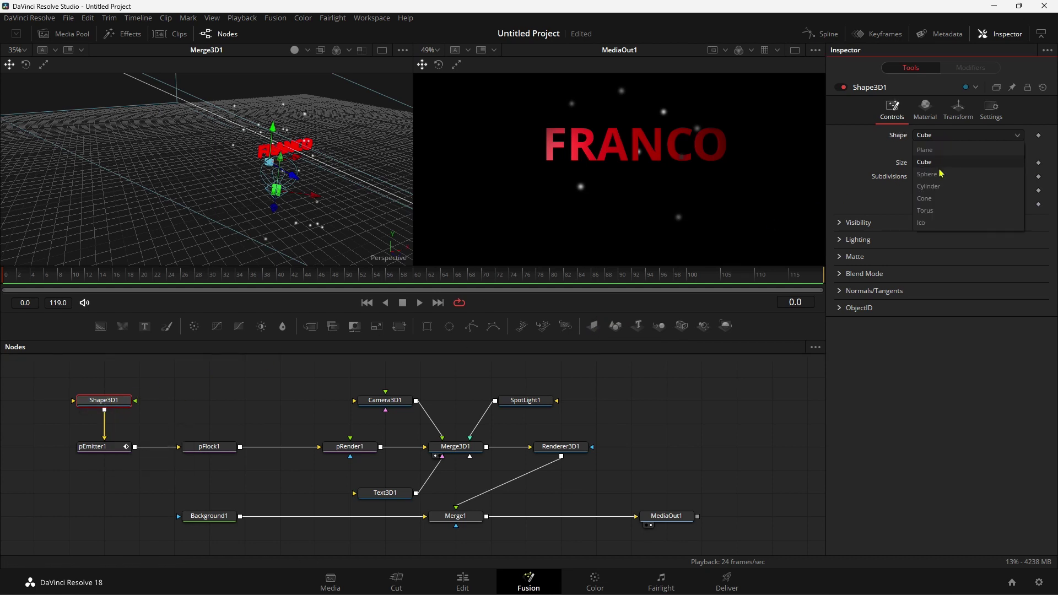
{"action": "left_click", "coordinate": [931, 174]}
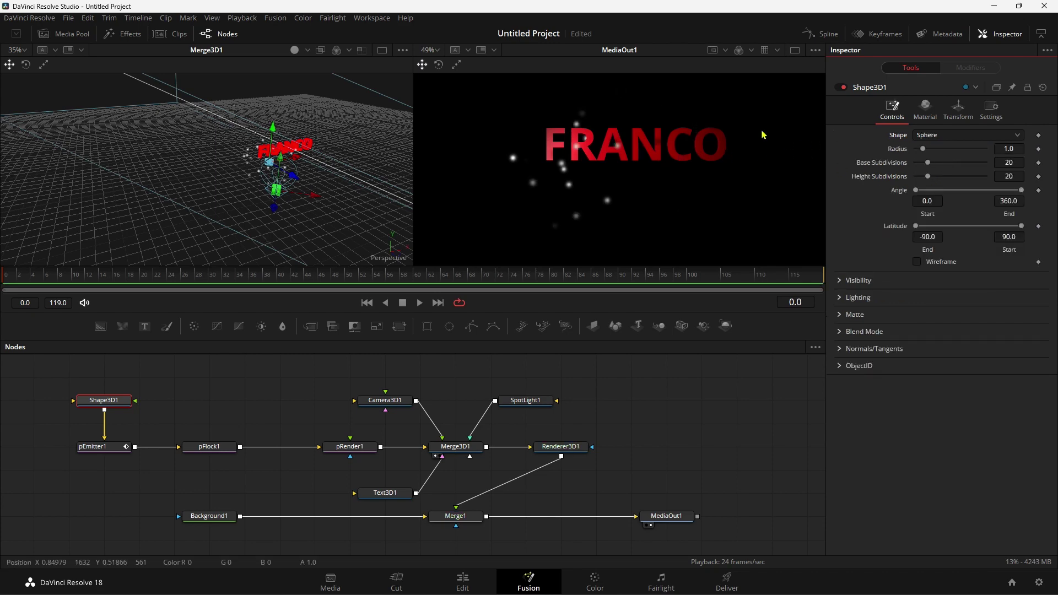
{"action": "mouse_move", "coordinate": [353, 171]}
{"action": "left_mouse_down"}
{"action": "mouse_move", "coordinate": [318, 168]}
{"action": "mouse_move", "coordinate": [293, 191]}
{"action": "left_mouse_up"}
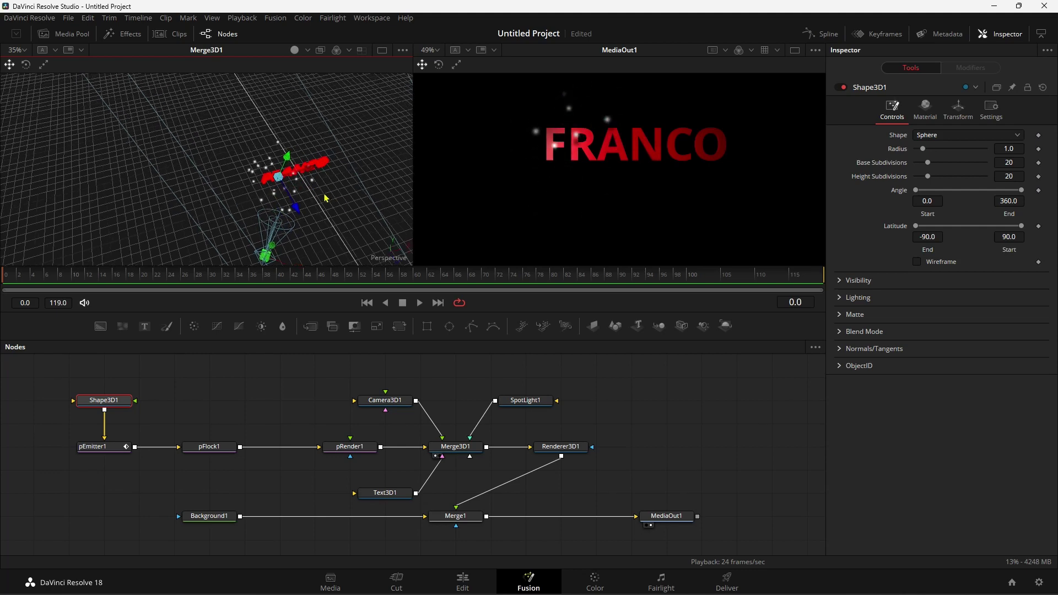
{"action": "mouse_move", "coordinate": [279, 175]}
{"action": "left_mouse_down"}
{"action": "mouse_move", "coordinate": [285, 134]}
{"action": "mouse_move", "coordinate": [252, 154]}
{"action": "mouse_move", "coordinate": [270, 178]}
{"action": "left_mouse_up"}
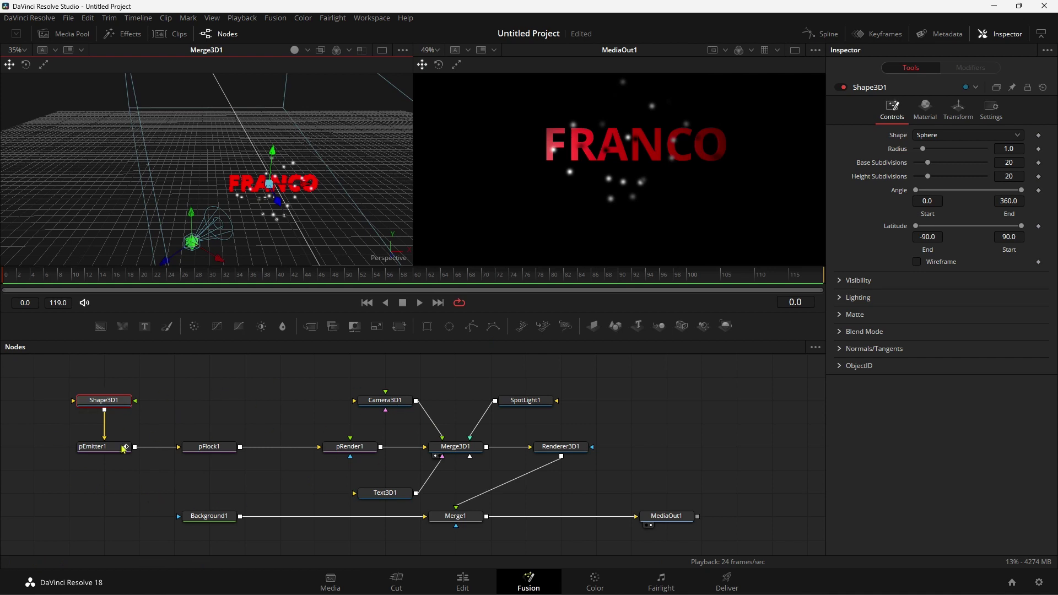
{"action": "left_click_drag", "start_coordinate": [343, 442], "coordinate": [309, 442]}
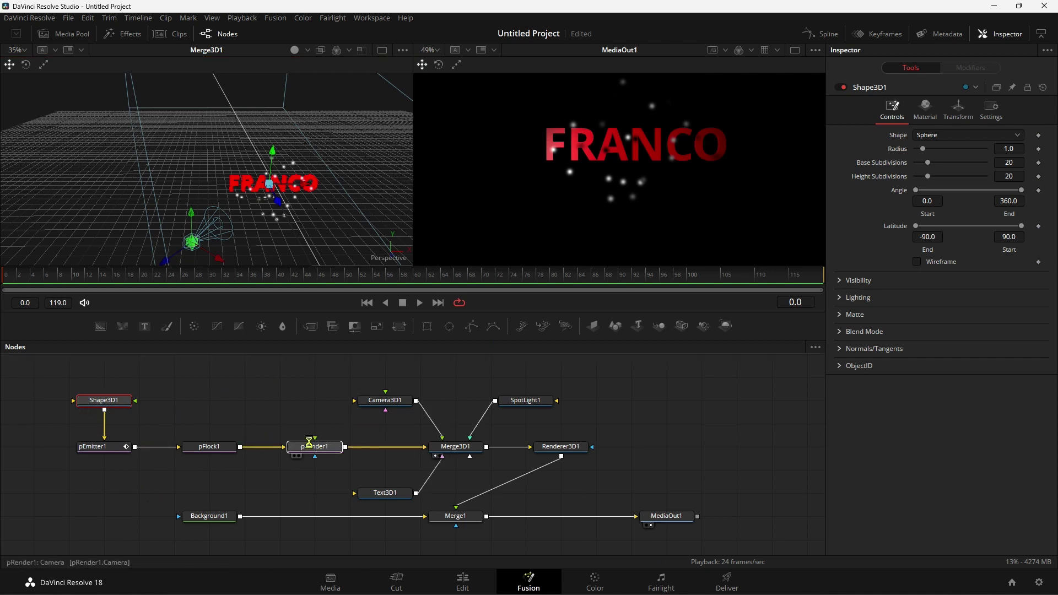
Review pRender1, Merge3D1, Renderer3D1, Camera3D1, SpotLight1 and Text3D1 settings, orbiting around FRANCO
{"action": "left_click", "coordinate": [311, 447]}
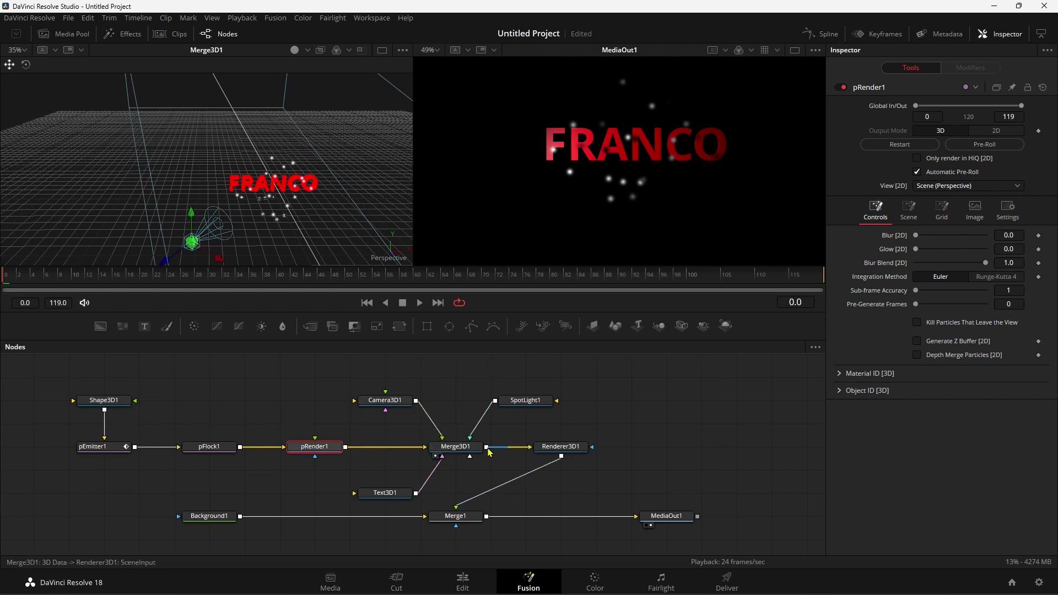
{"action": "left_click", "coordinate": [456, 445]}
{"action": "left_click", "coordinate": [558, 450]}
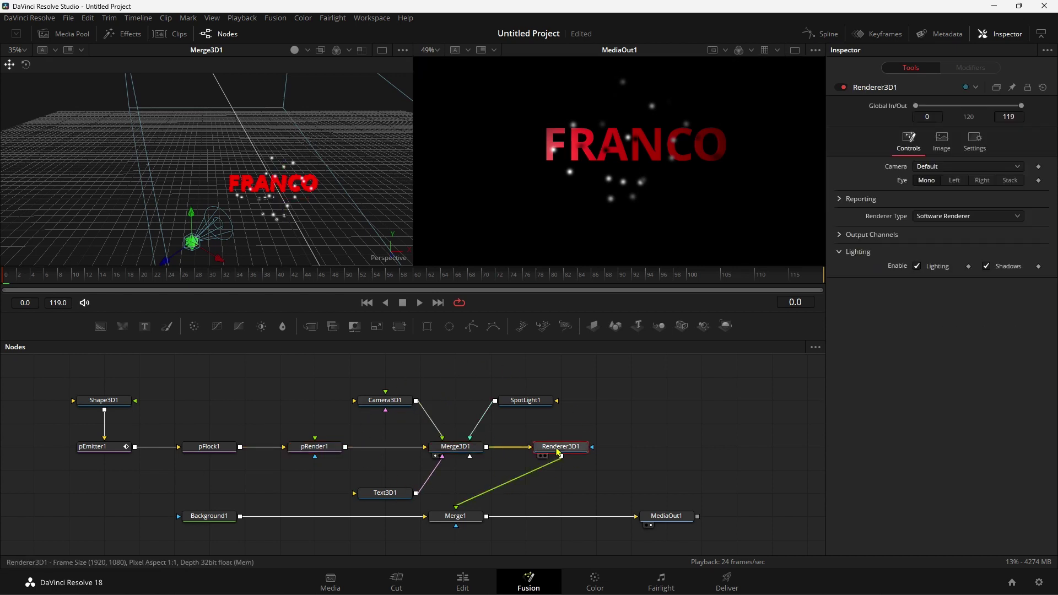
{"action": "left_click", "coordinate": [391, 406]}
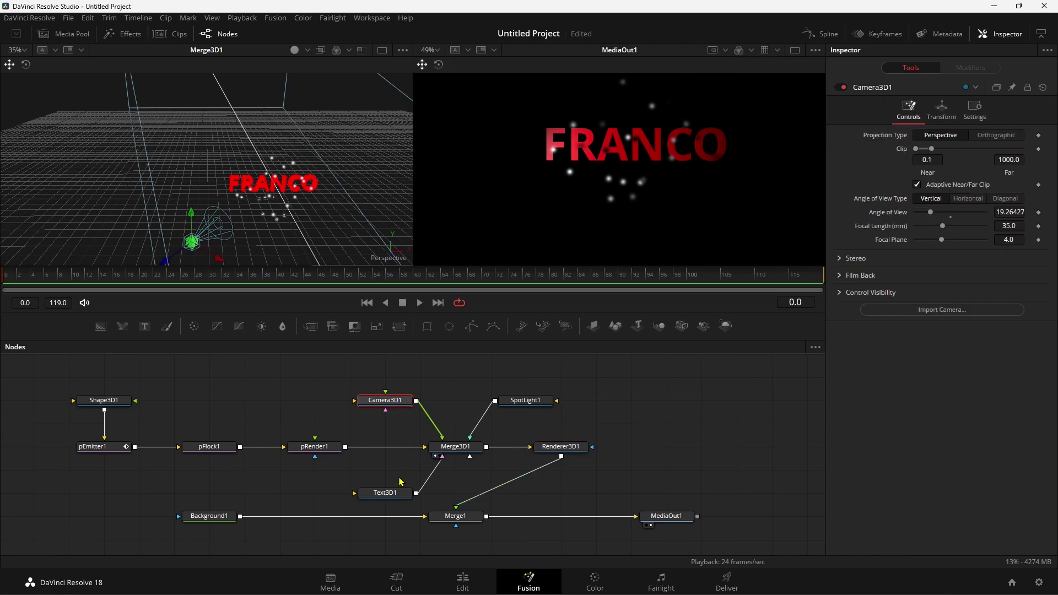
{"action": "left_click", "coordinate": [528, 404]}
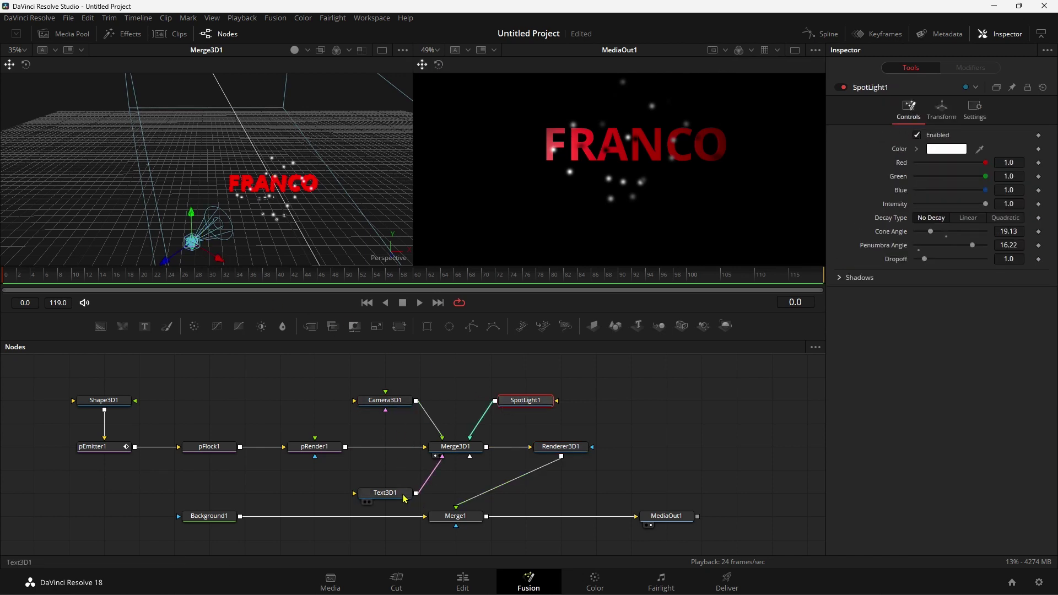
{"action": "left_click", "coordinate": [402, 495]}
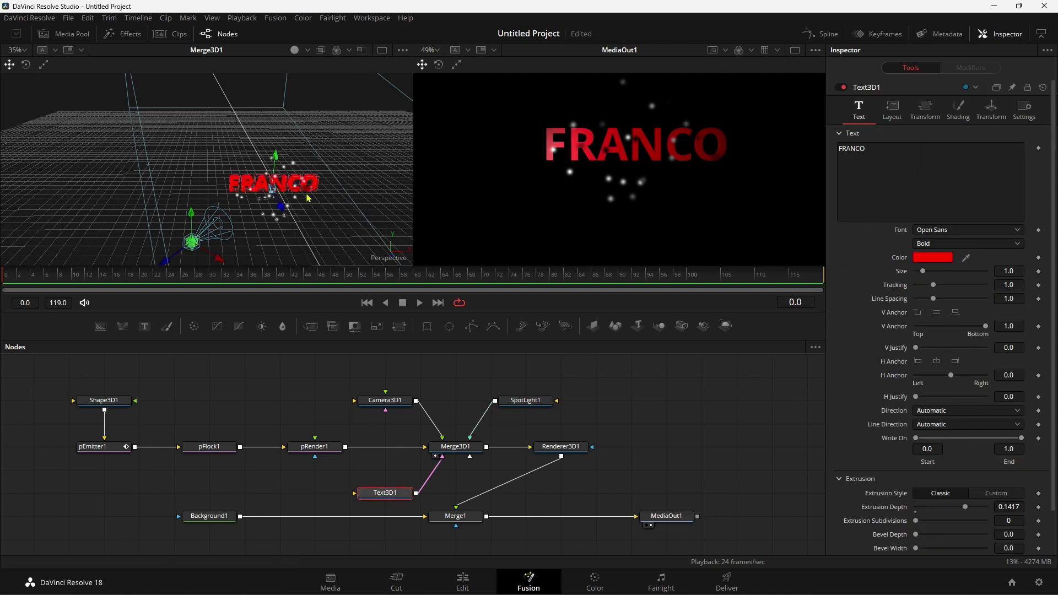
{"action": "left_click_drag", "start_coordinate": [308, 198], "coordinate": [607, 337]}
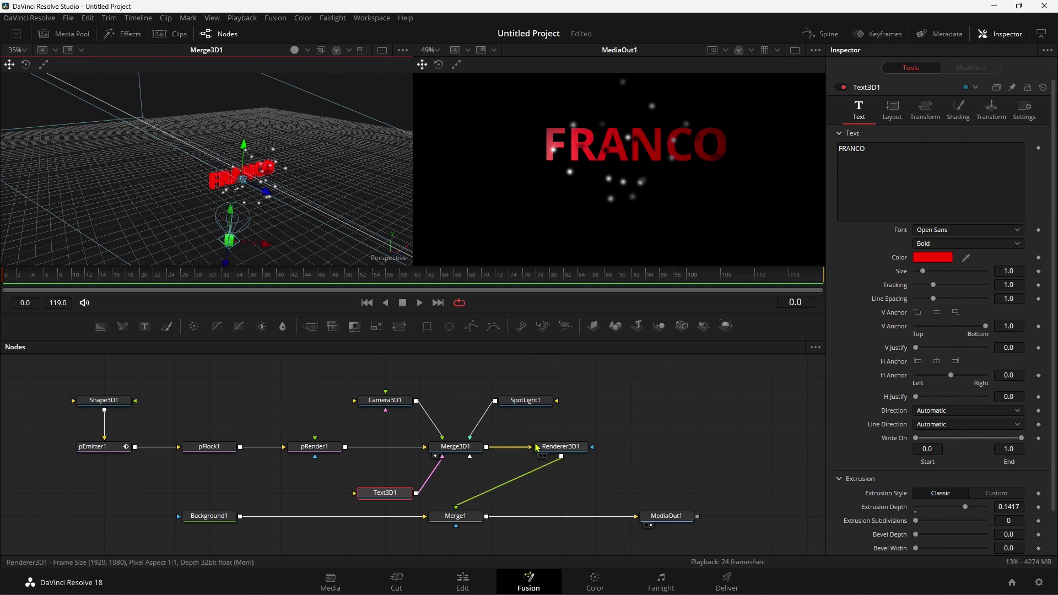
Toggle Shadows in Renderer3D1's Lighting and play the FRANCO animation
{"action": "left_click", "coordinate": [554, 447]}
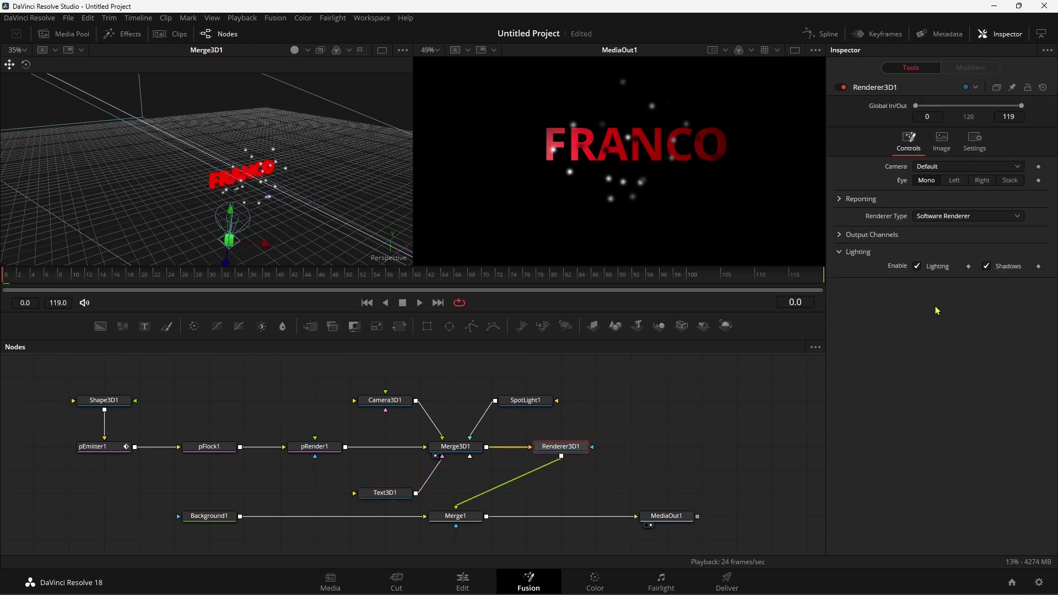
{"action": "left_click", "coordinate": [987, 266]}
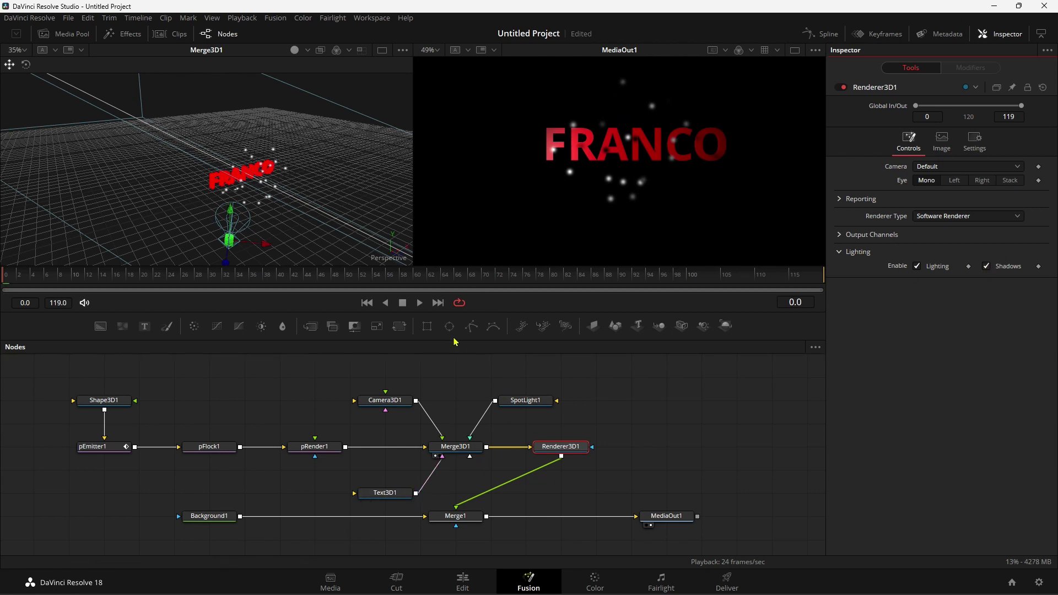
{"action": "left_click", "coordinate": [420, 303]}
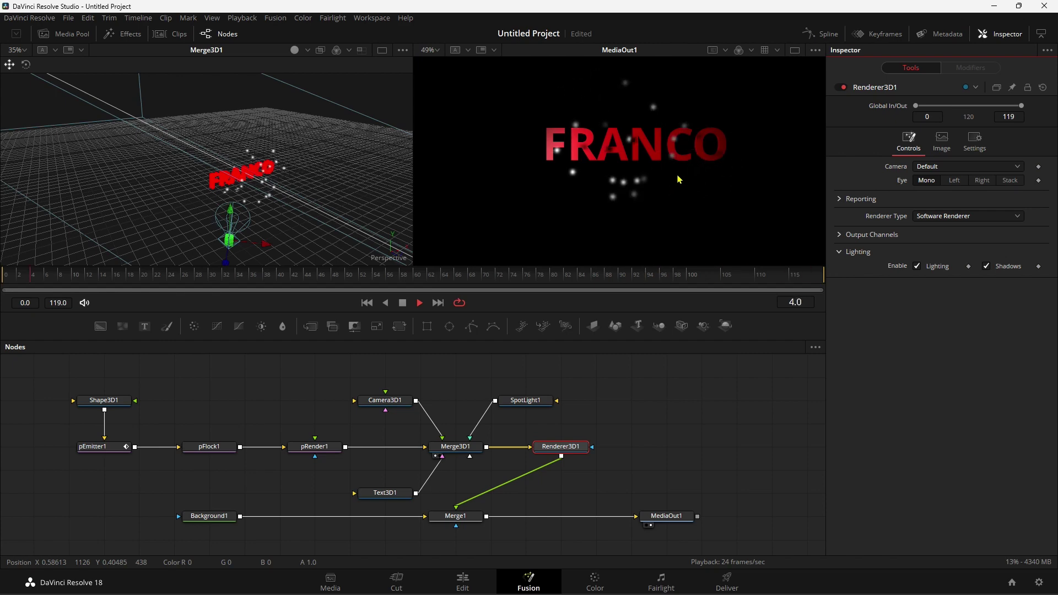
Orbit and zoom in on the playing FRANCO text and particles in Merge3D1, then select pEmitter1
{"action": "mouse_move", "coordinate": [259, 225]}
{"action": "left_mouse_down"}
{"action": "mouse_move", "coordinate": [284, 234]}
{"action": "mouse_move", "coordinate": [266, 161]}
{"action": "left_mouse_up"}
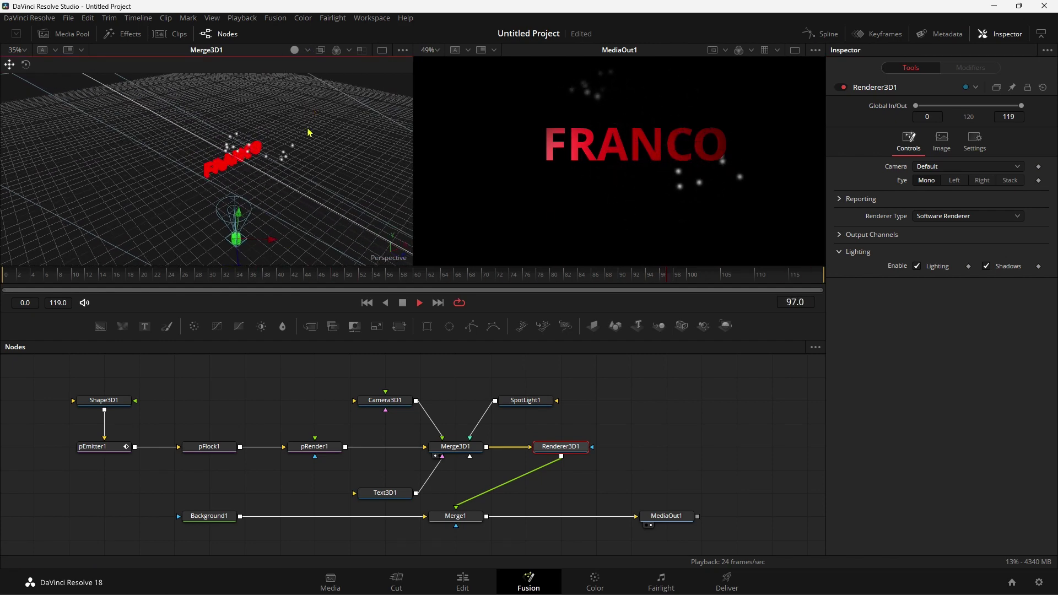
{"action": "scroll", "coordinate": [270, 182], "scroll_direction": "up", "scroll_amount": 3}
{"action": "scroll", "coordinate": [268, 178], "scroll_direction": "up", "scroll_amount": 3}
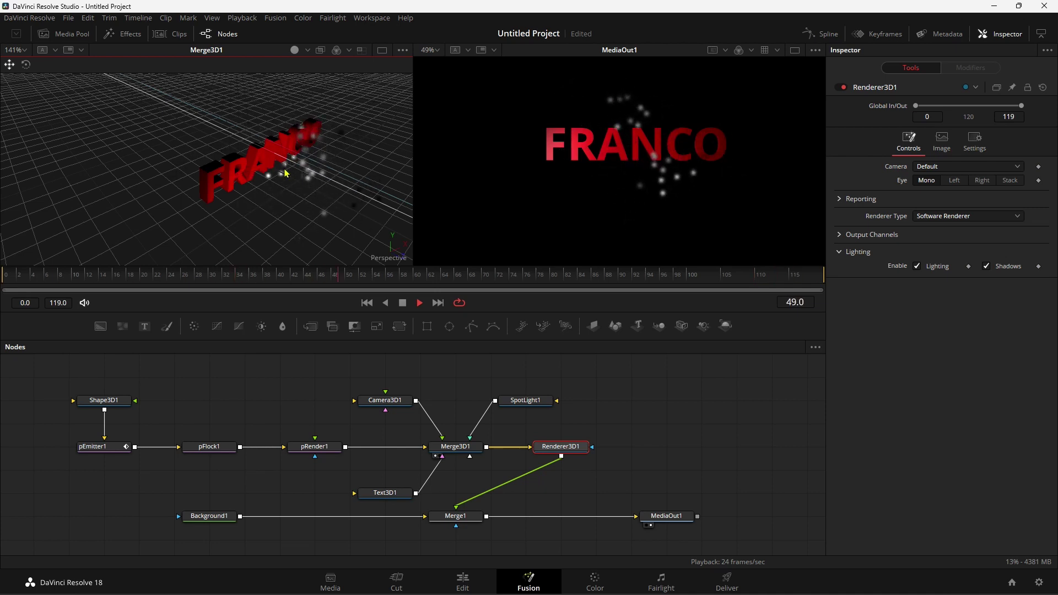
{"action": "left_click", "coordinate": [92, 447]}
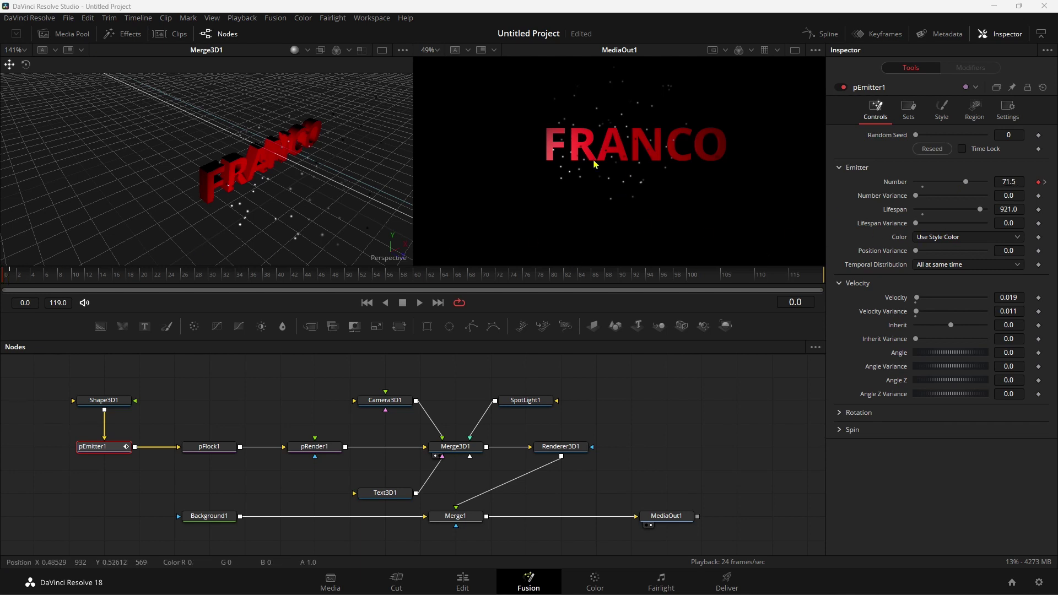
Play the white particles flocking around the red FRANCO text; open and dismiss the viewer scale menu unchanged
{"action": "key", "text": "space"}
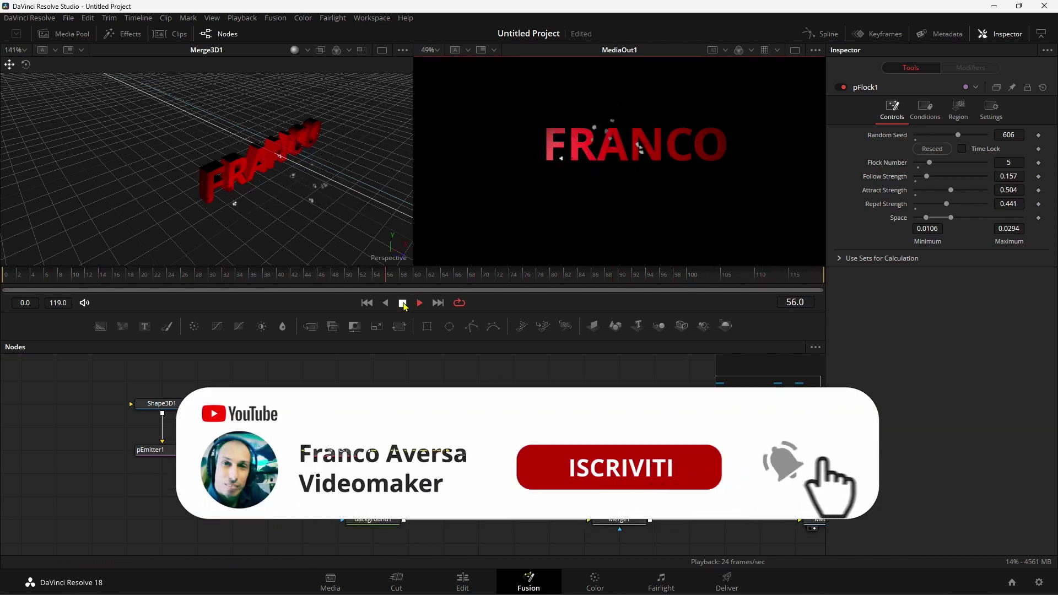
{"action": "right_click", "coordinate": [545, 224]}
{"action": "mouse_move", "coordinate": [571, 227]}
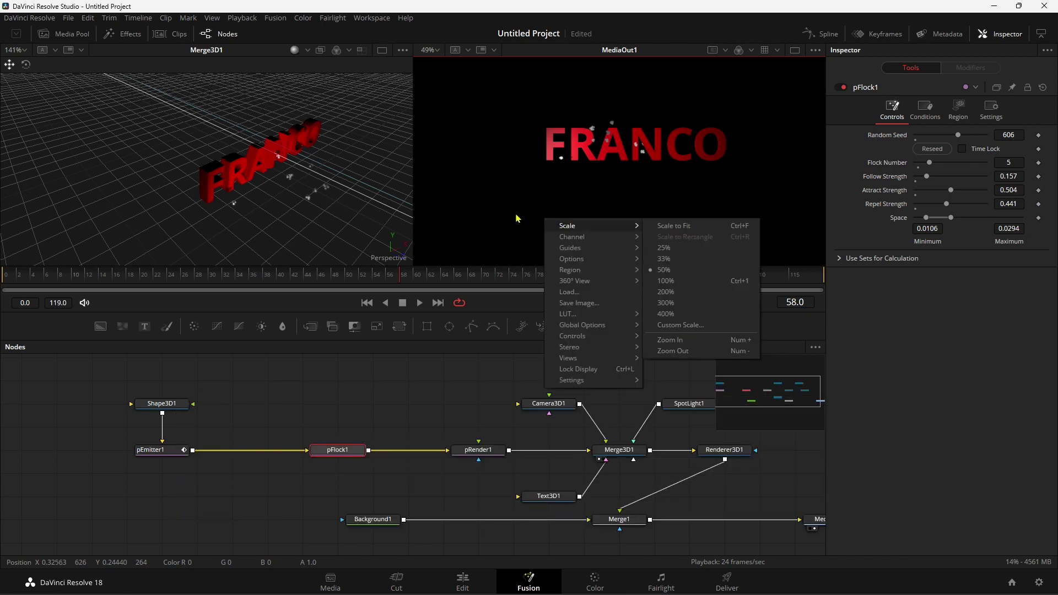
{"action": "left_click", "coordinate": [516, 218]}
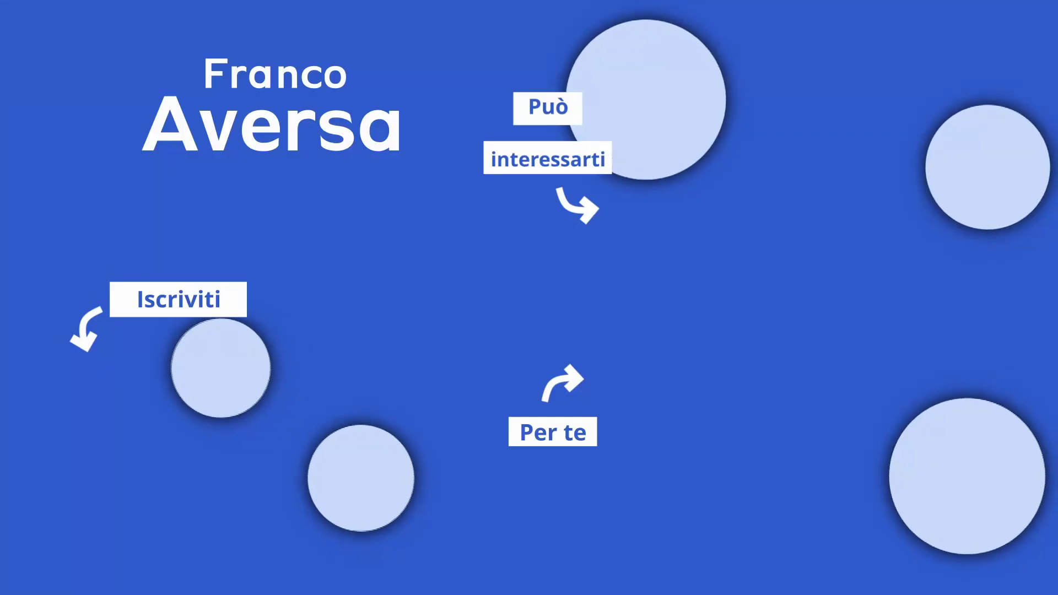